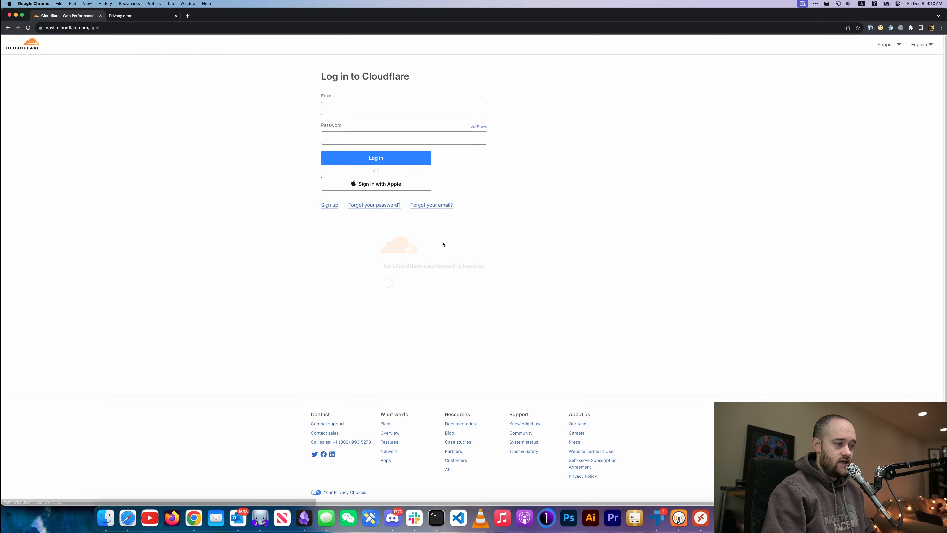
Sign in to Cloudflare using the saved login from the email autofill list.
left_click(370, 110)
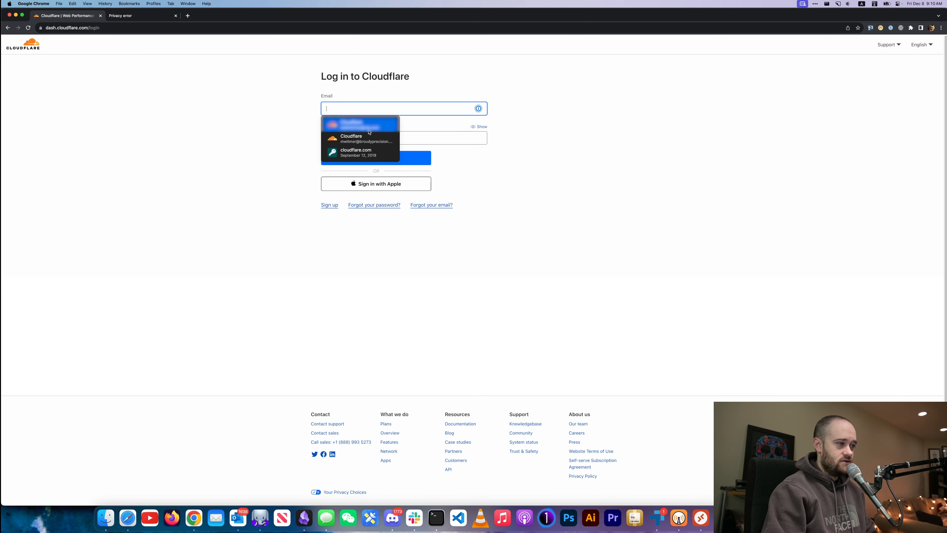
left_click(357, 138)
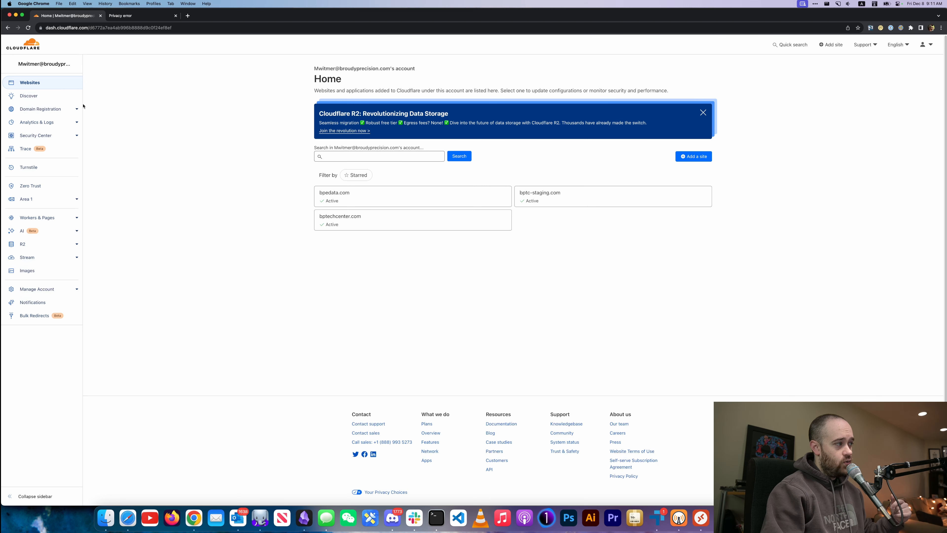
Go to Domain Registration > Register Domains and enter bp-supervisor.com in the search box.
left_click(56, 109)
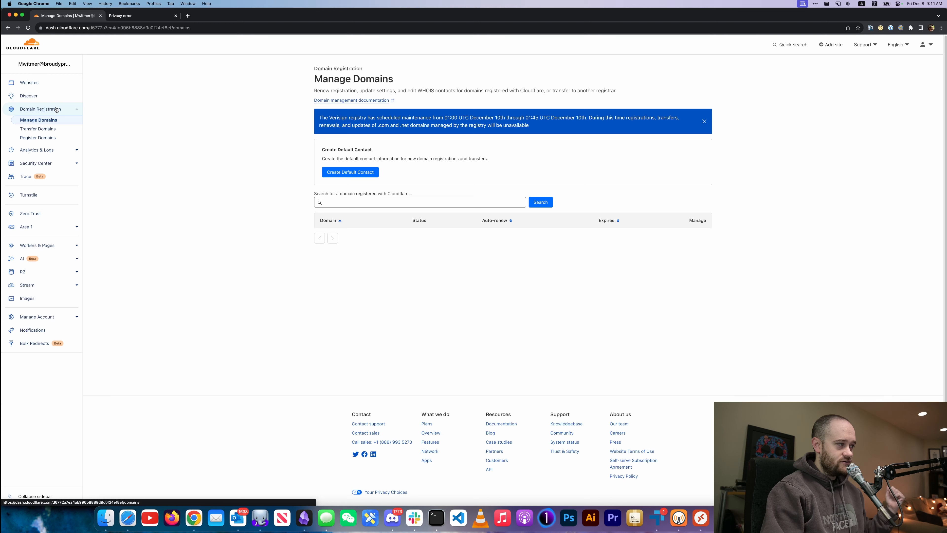
left_click(45, 138)
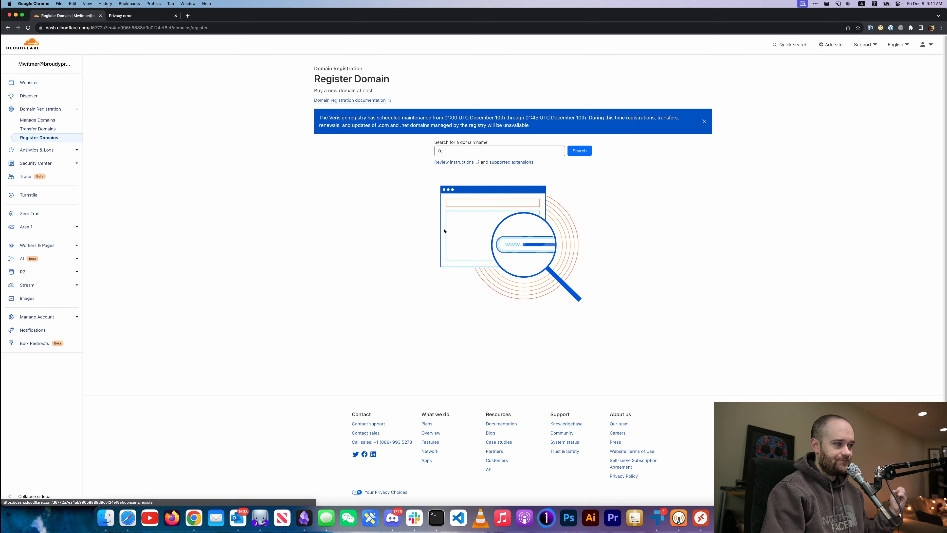
left_click(465, 151)
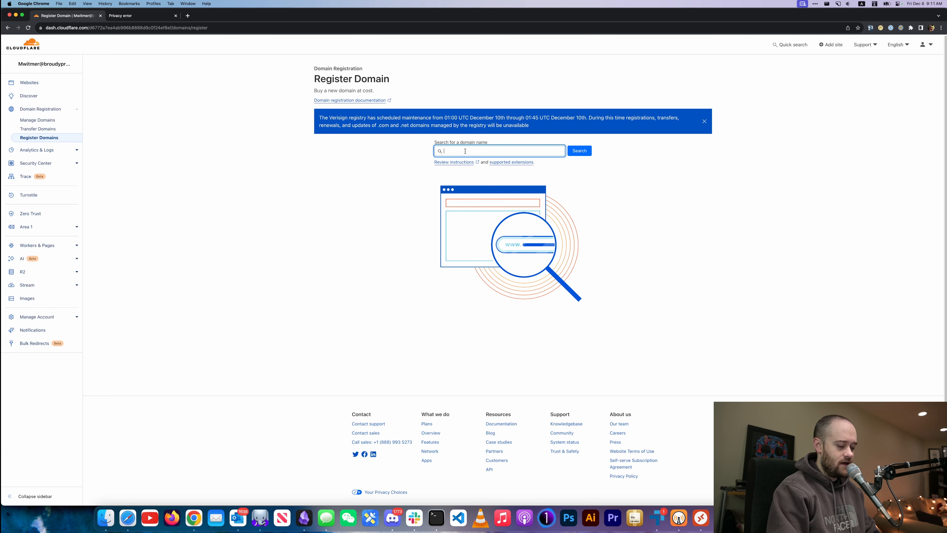
type("bp-d")
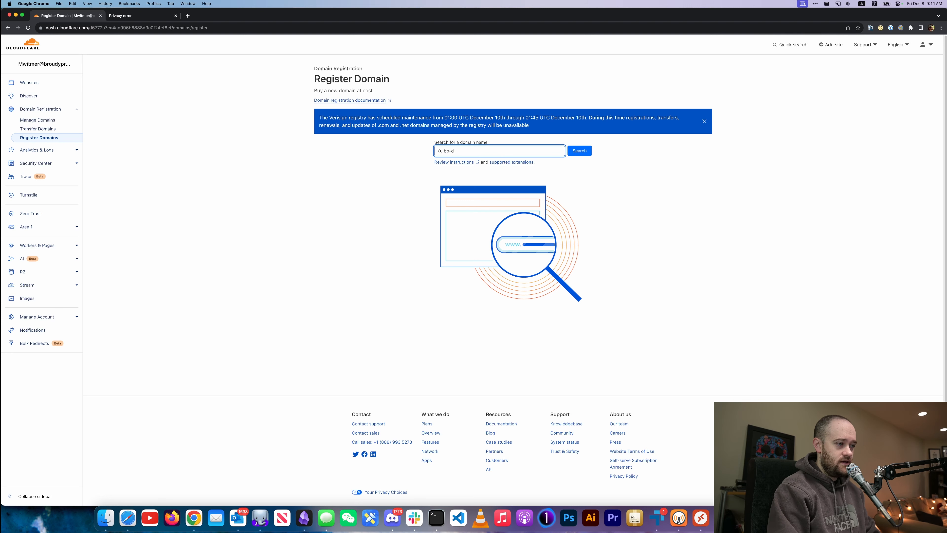
type("emosup")
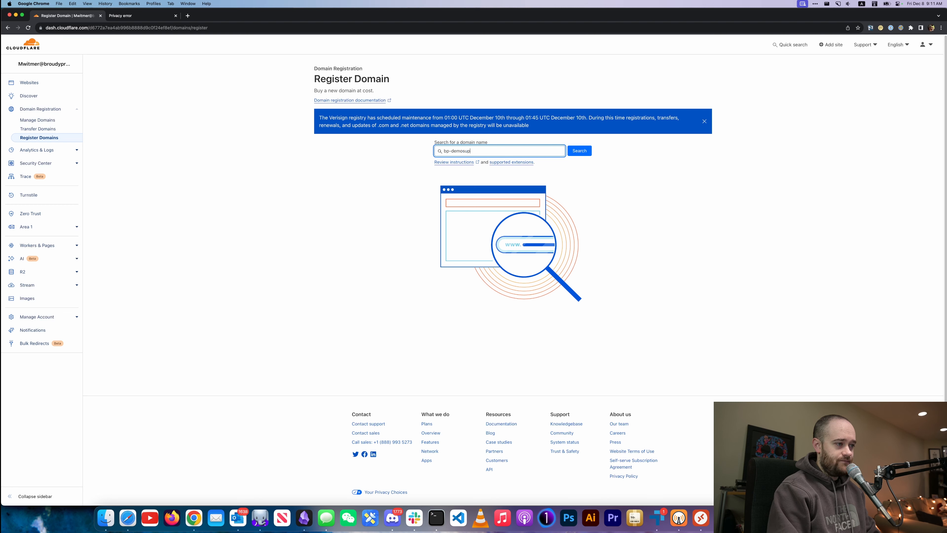
key("BackSpace")
key("BackSpace")
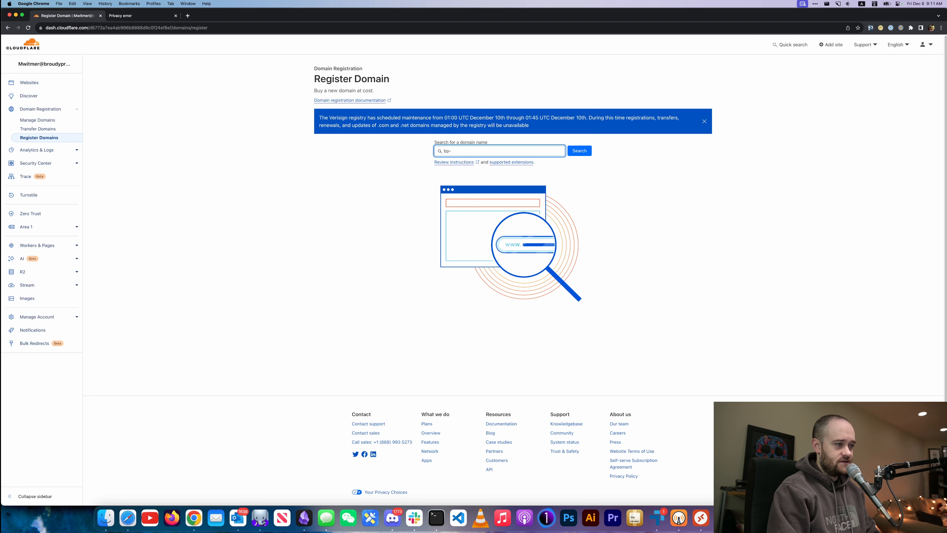
type("supervisor")
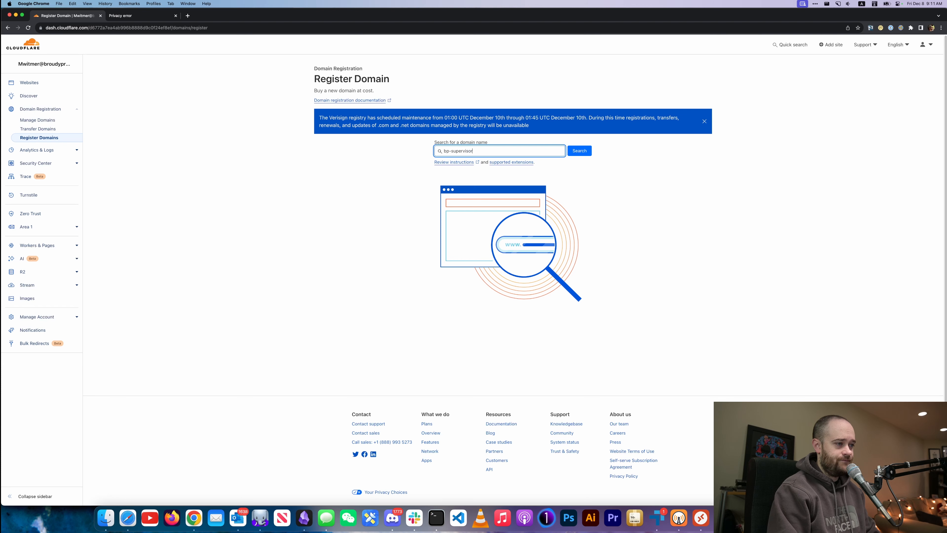
type(".com")
Search bp-supervisor.com, confirm it's available at $9.77/year, and choose Purchase for it.
left_click(581, 152)
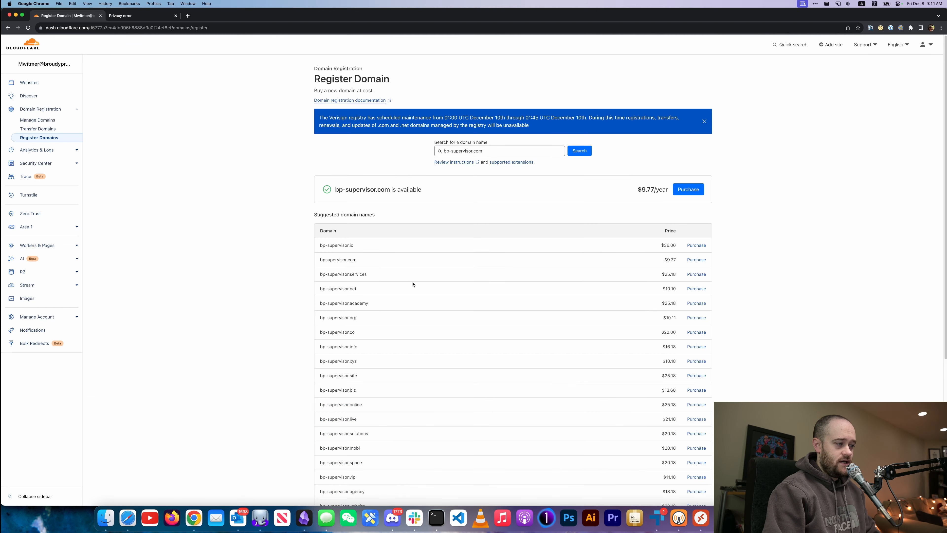
scroll(412, 281, "down", 8)
scroll(420, 300, "up", 7)
scroll(420, 300, "up", 1)
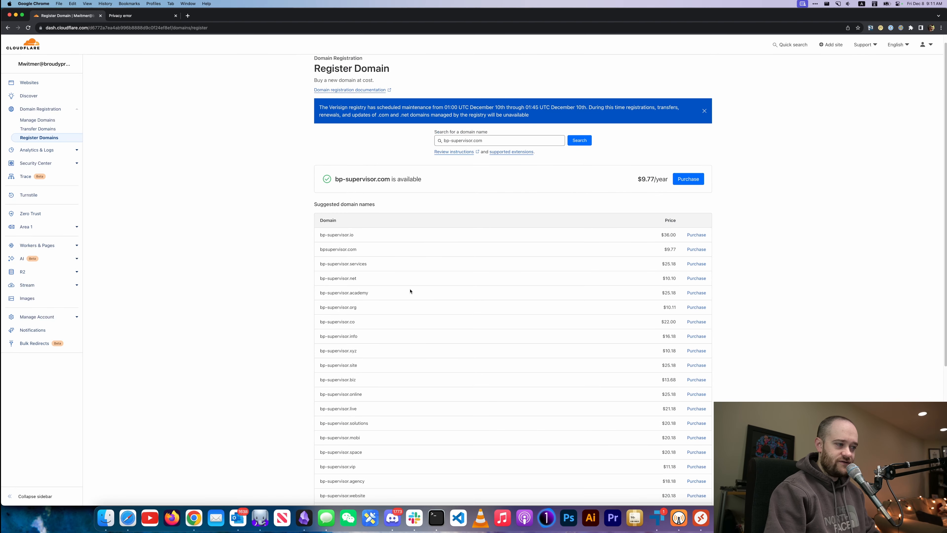
triple_click(352, 249)
left_click(341, 250)
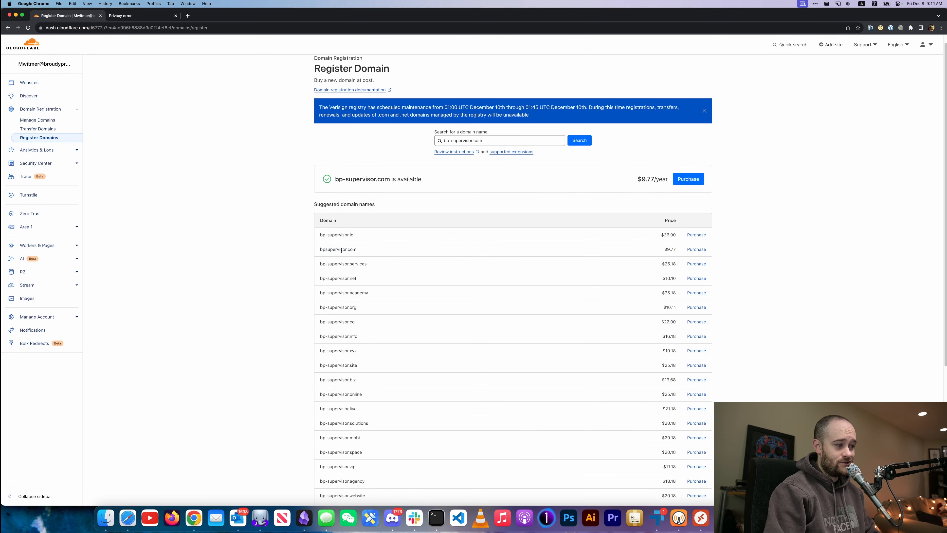
triple_click(341, 250)
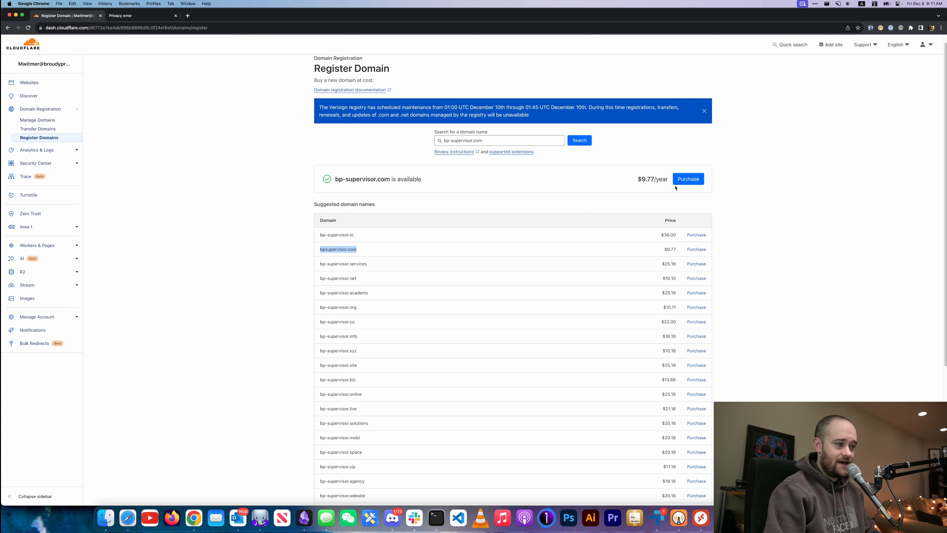
triple_click(361, 179)
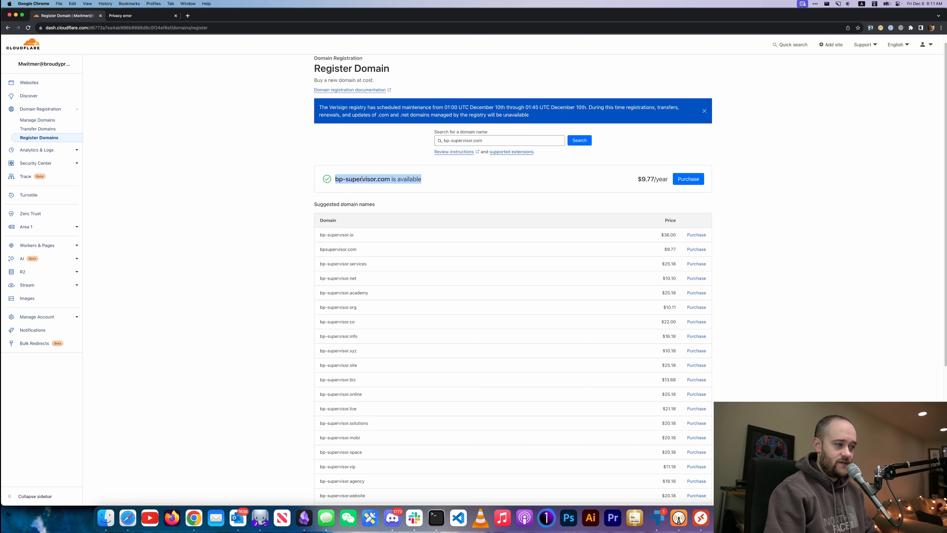
left_click(654, 186)
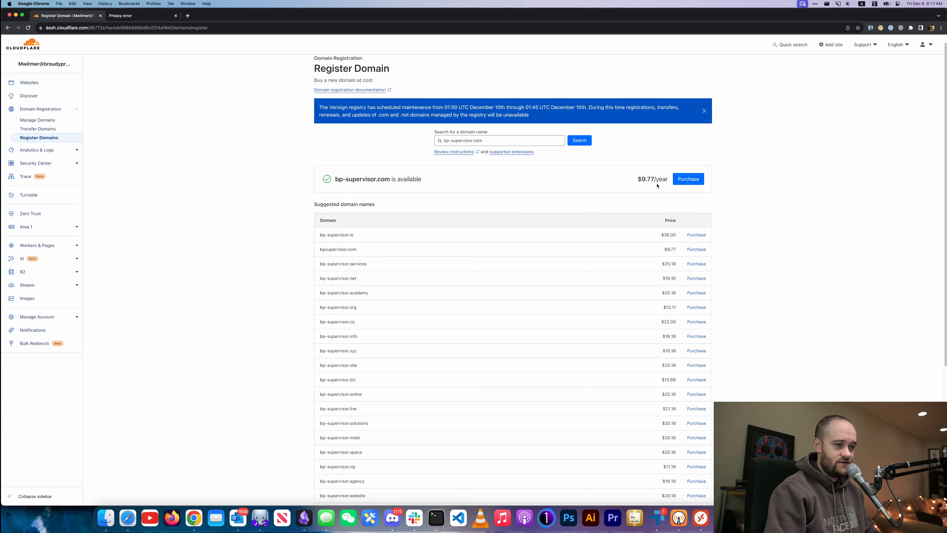
left_click(681, 180)
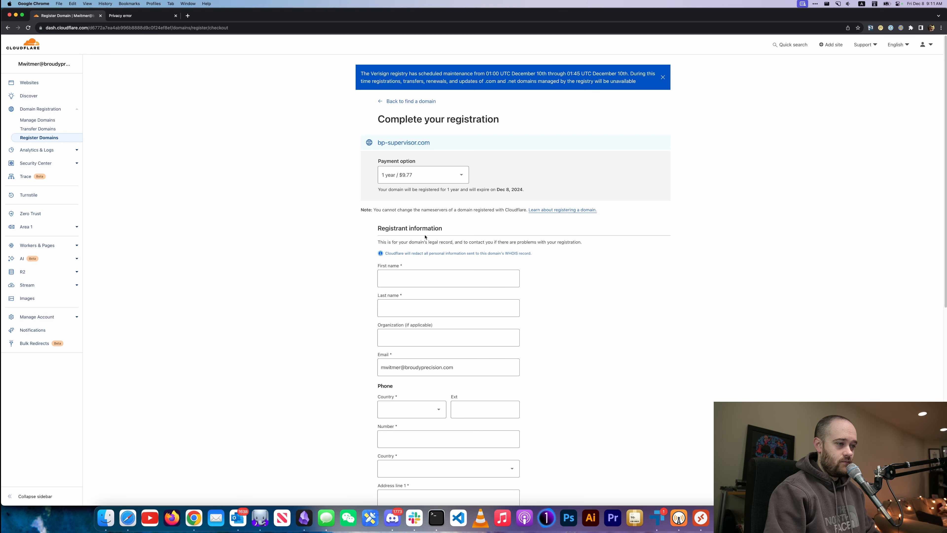
Enter the registrant's first and last name in the registration form.
scroll(414, 254, "down", 1)
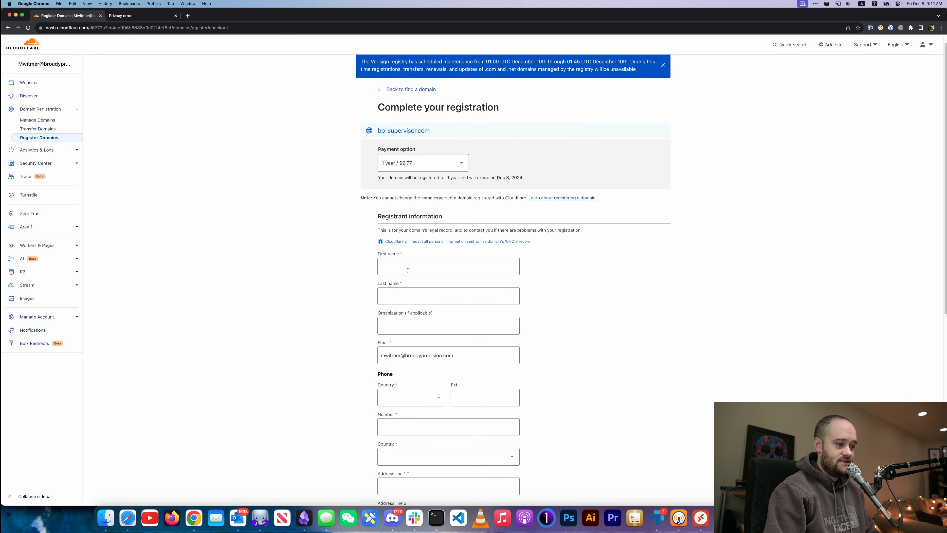
left_click(408, 270)
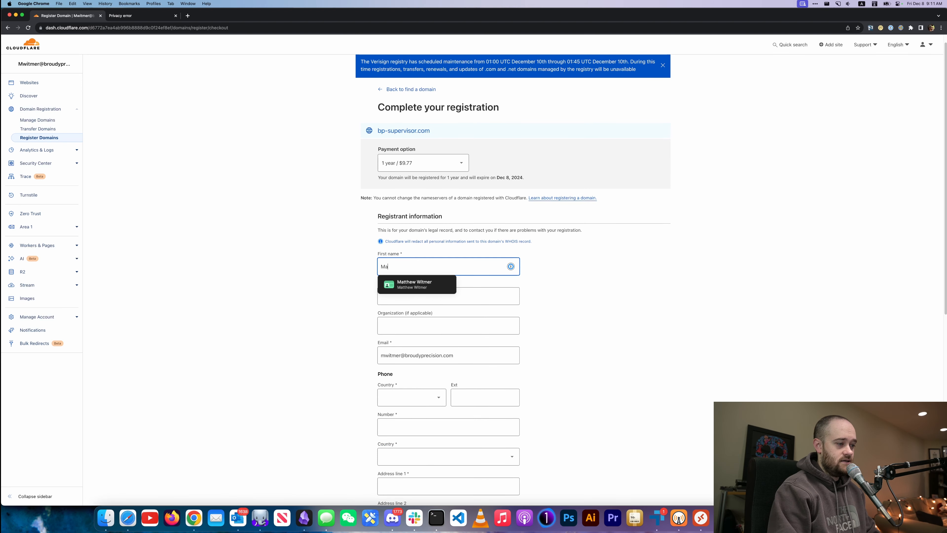
key("Tab")
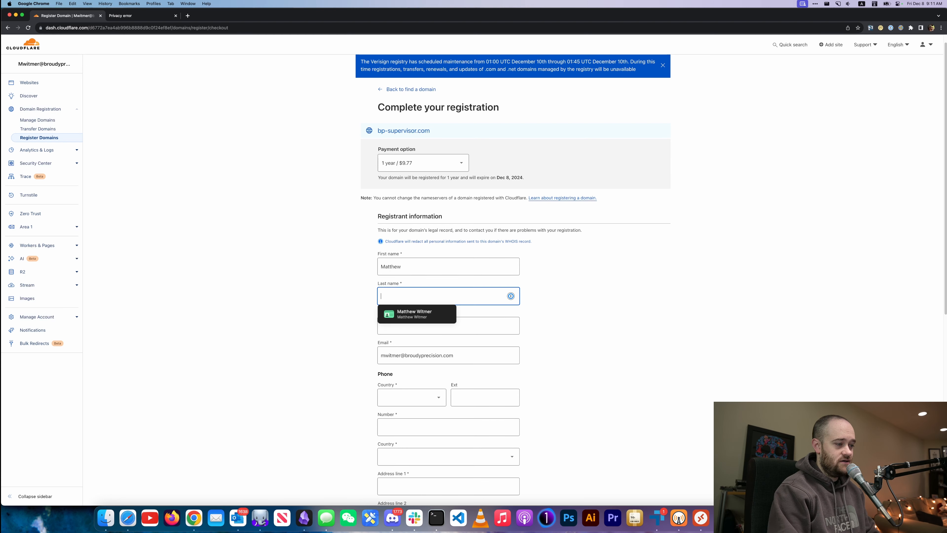
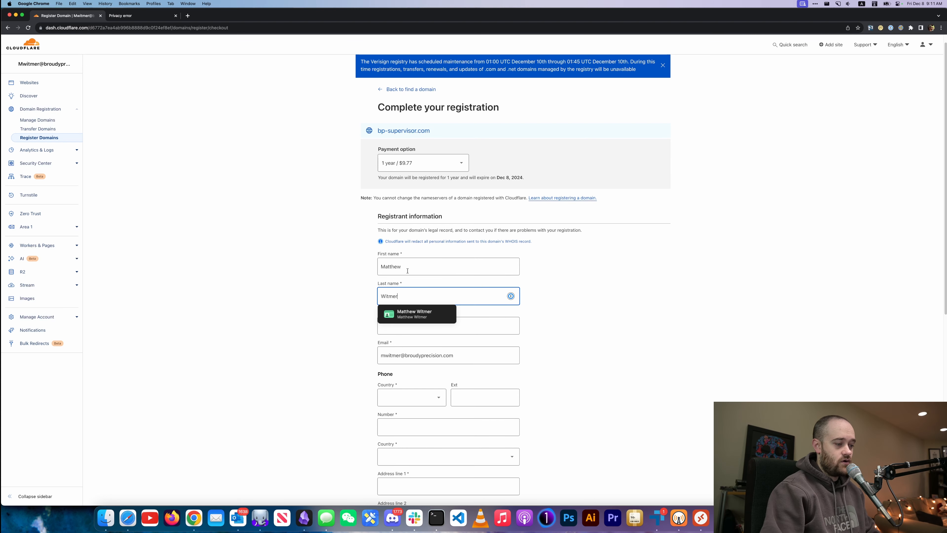
left_click(333, 318)
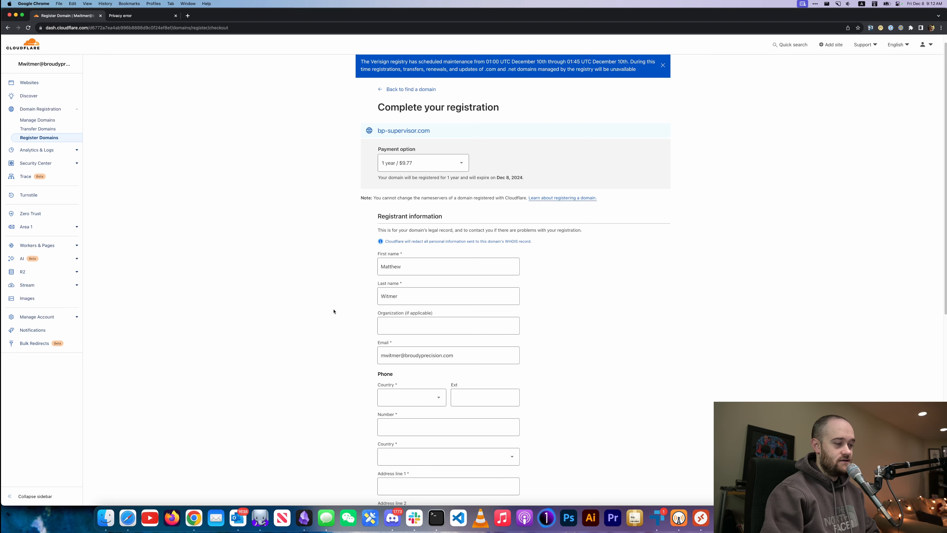
Set the phone country code to United States +1 and enter the registrant's phone number.
scroll(333, 314, "down", 3)
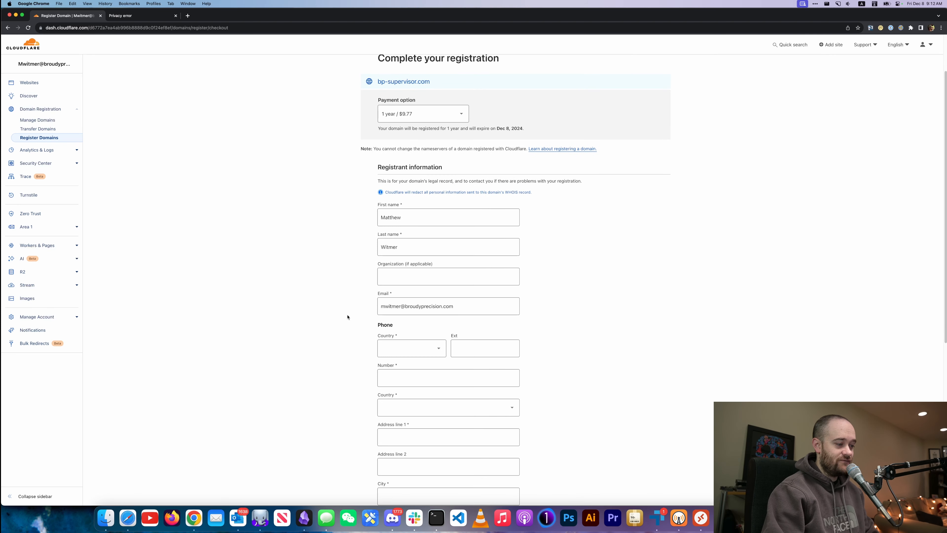
scroll(347, 317, "down", 3)
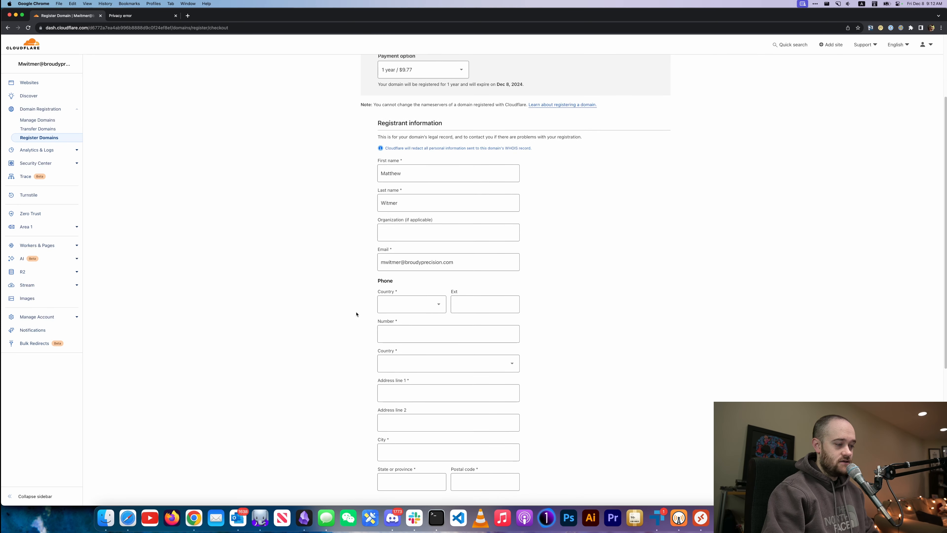
scroll(354, 314, "down", 1)
left_click(394, 290)
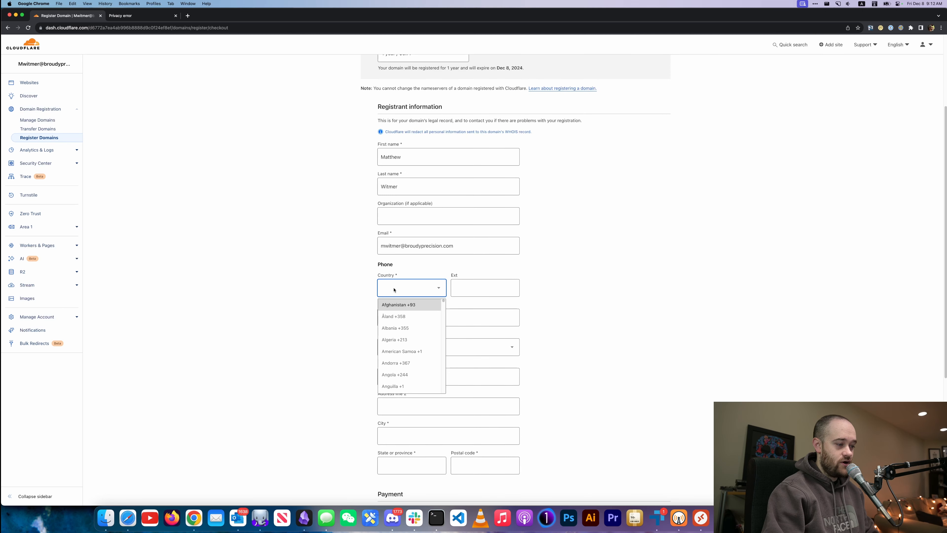
type("uni")
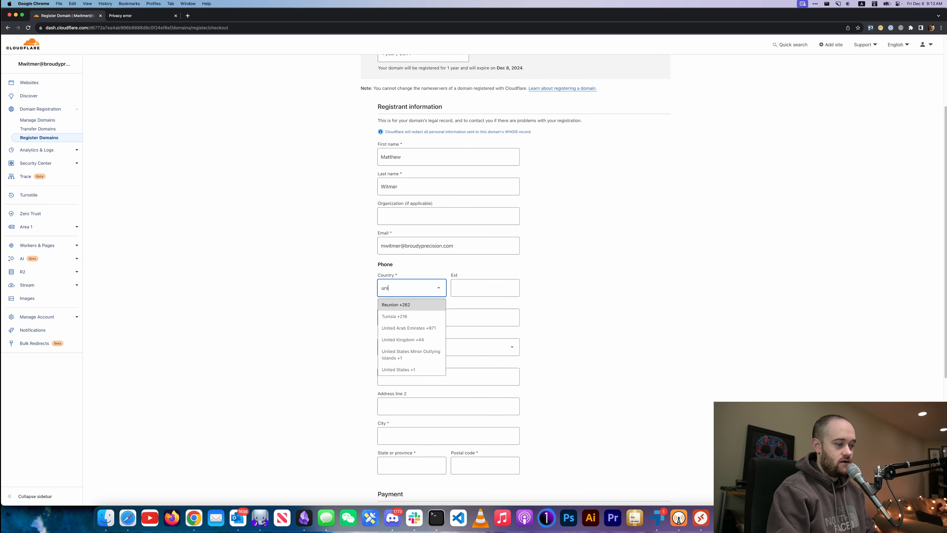
left_click(399, 369)
left_click(401, 312)
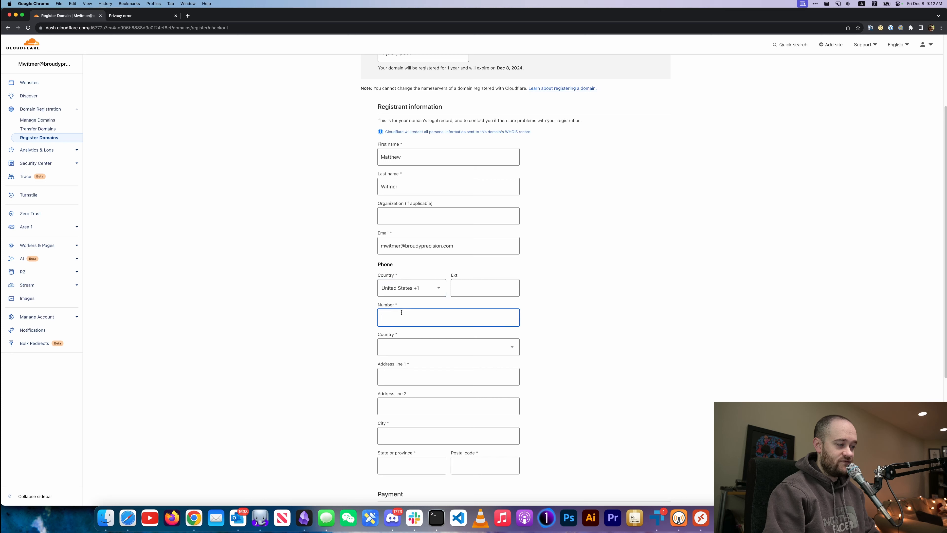
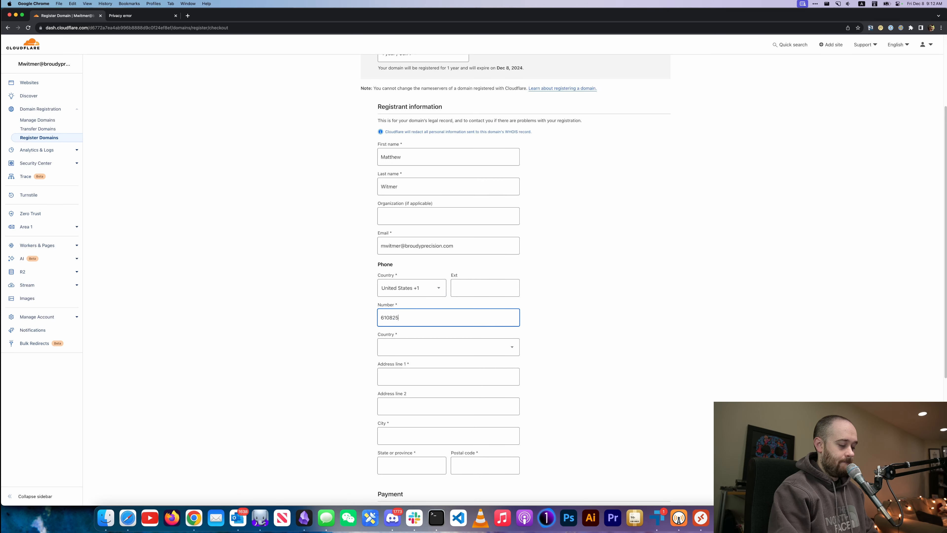
key("Tab")
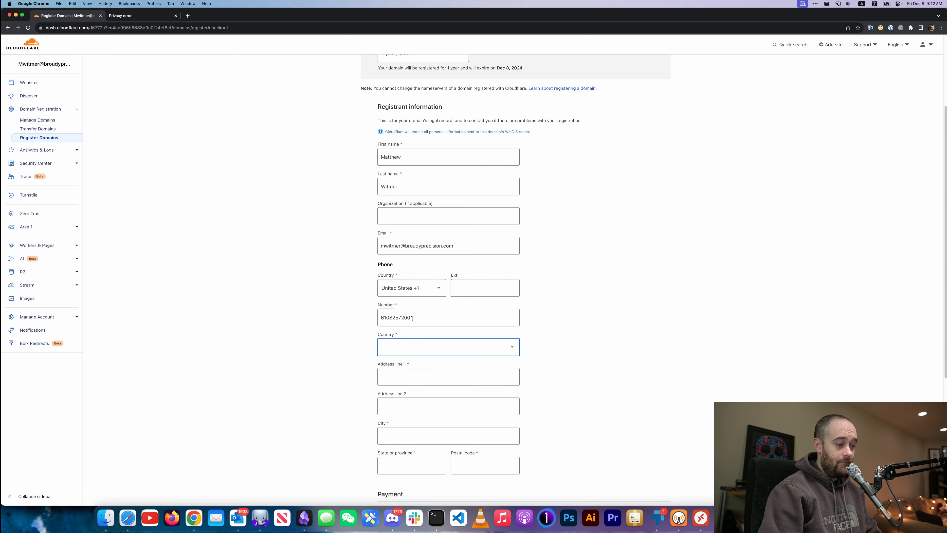
Set the address country to United States and enter the registrant's street address and city.
left_click(443, 349)
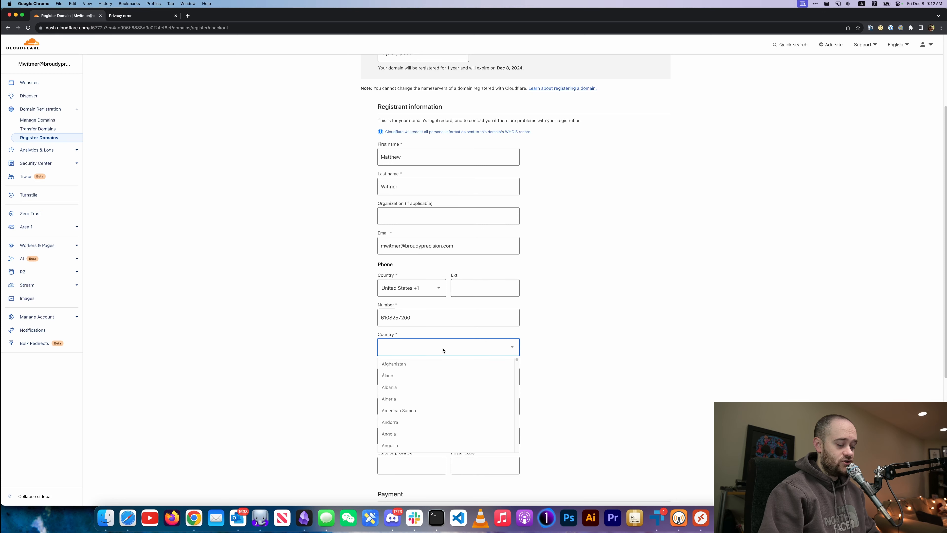
type("uni")
left_click(405, 421)
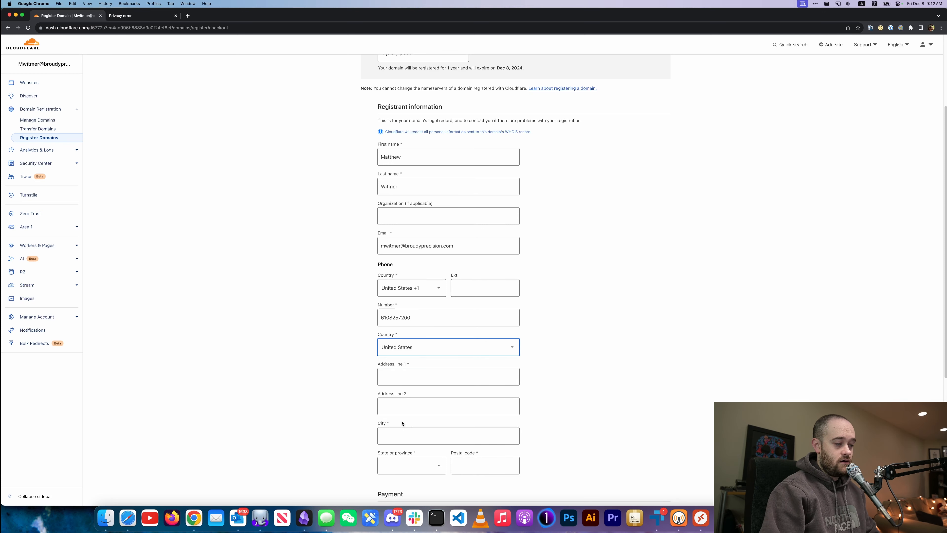
left_click(400, 372)
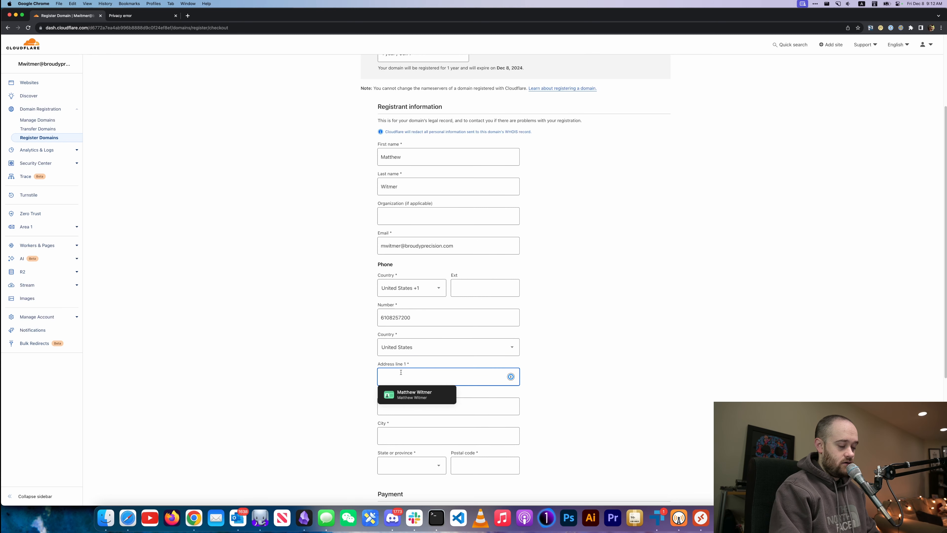
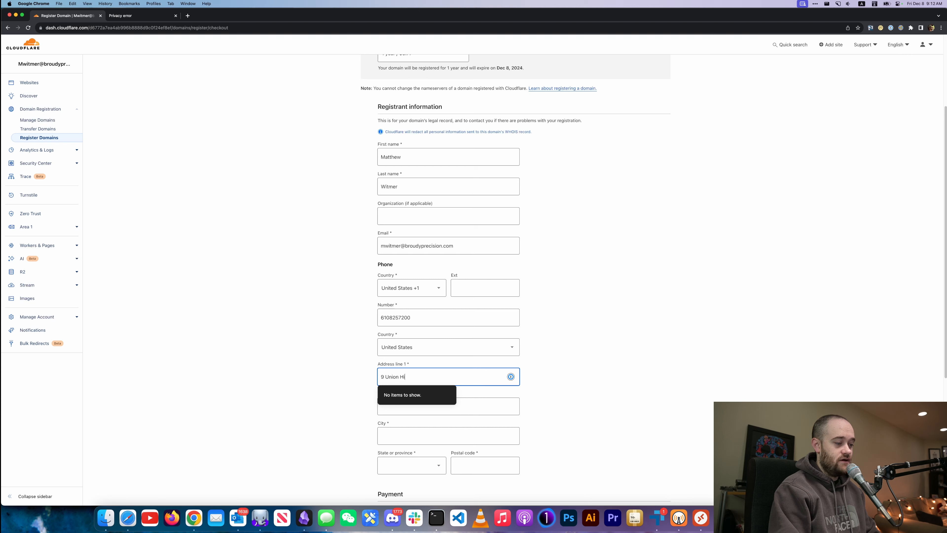
key("Tab")
key("Tab")
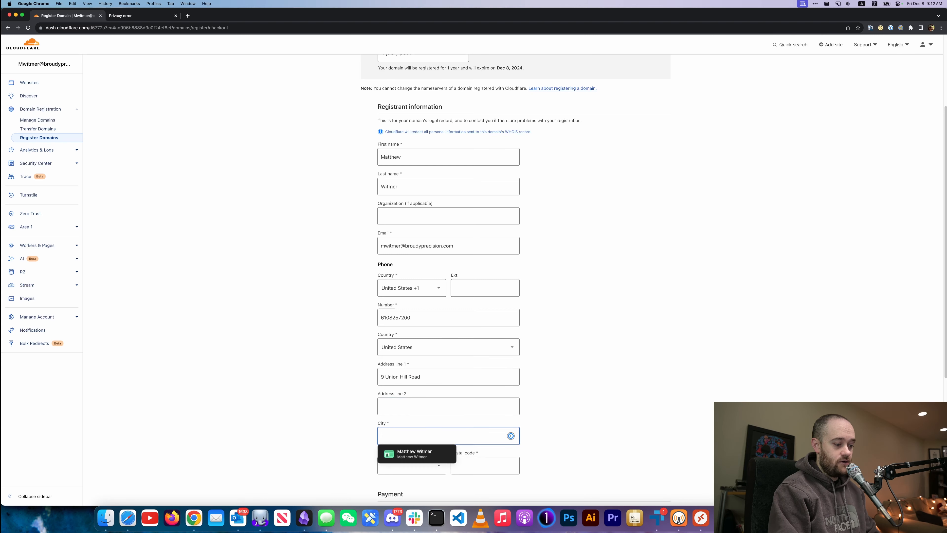
type("W")
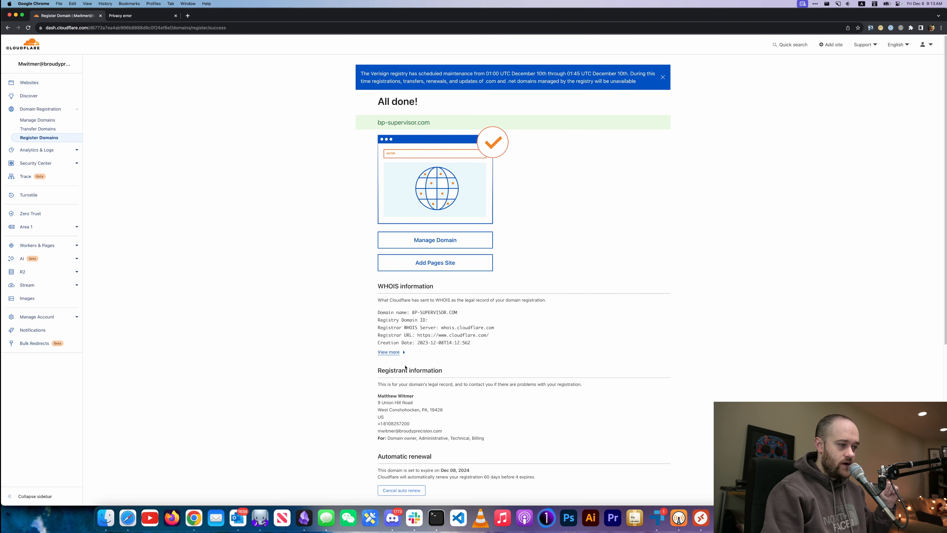
Review bp-supervisor.com's Contacts and Configuration tabs, then go back to the Websites list.
left_click(418, 245)
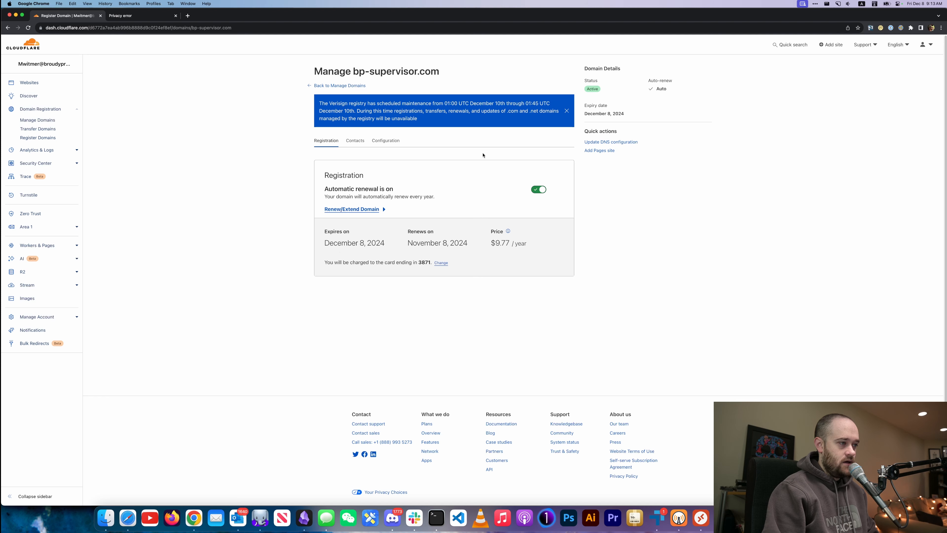
left_click(353, 144)
left_click(387, 145)
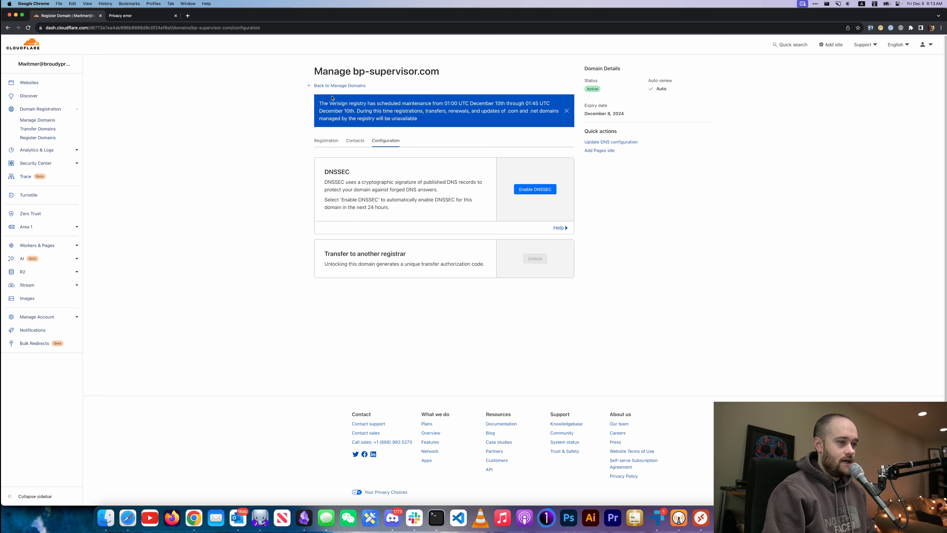
left_click(40, 84)
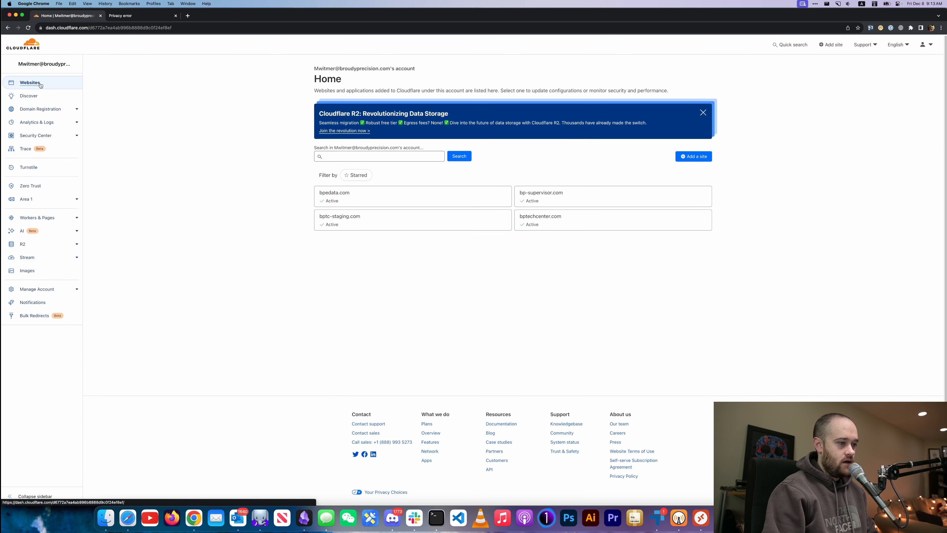
Start bp-supervisor.com's Quick Start guide and save Automatic HTTPS Rewrites turned on.
left_click(553, 197)
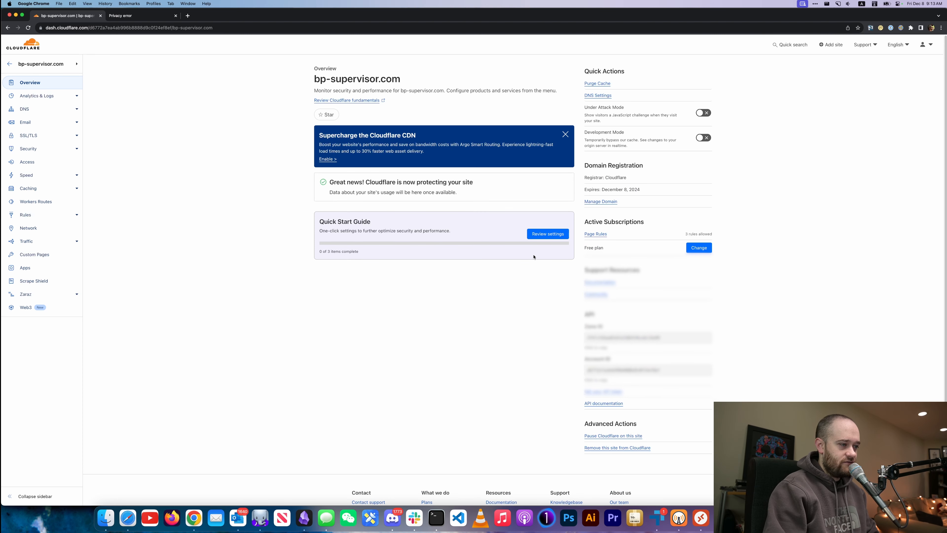
left_click(536, 235)
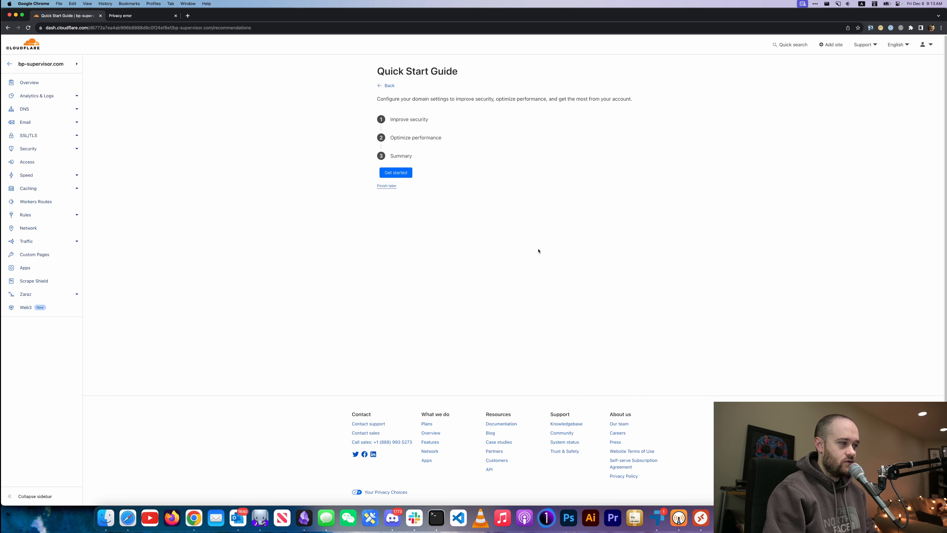
left_click(397, 173)
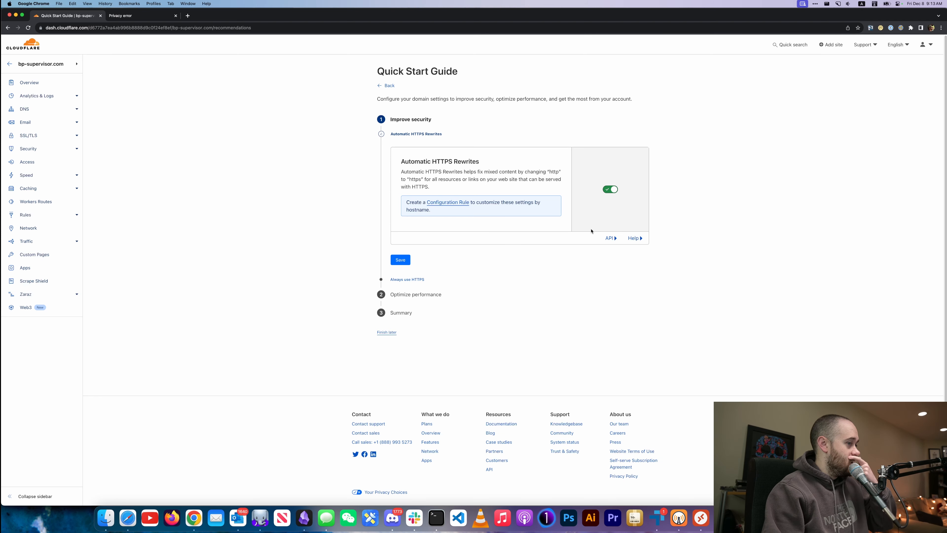
left_click(400, 260)
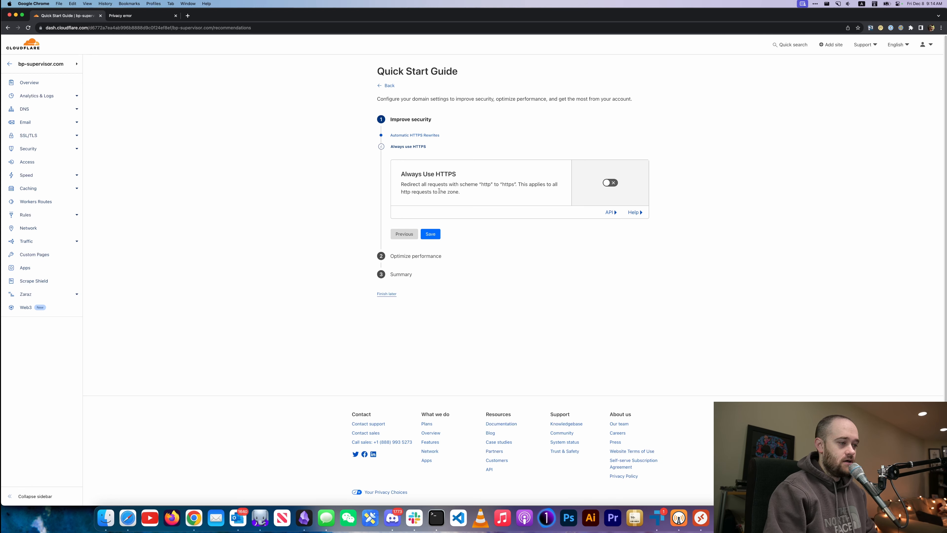
Turn on and save Always Use HTTPS and Brotli compression, then open DNS Records.
double_click(442, 174)
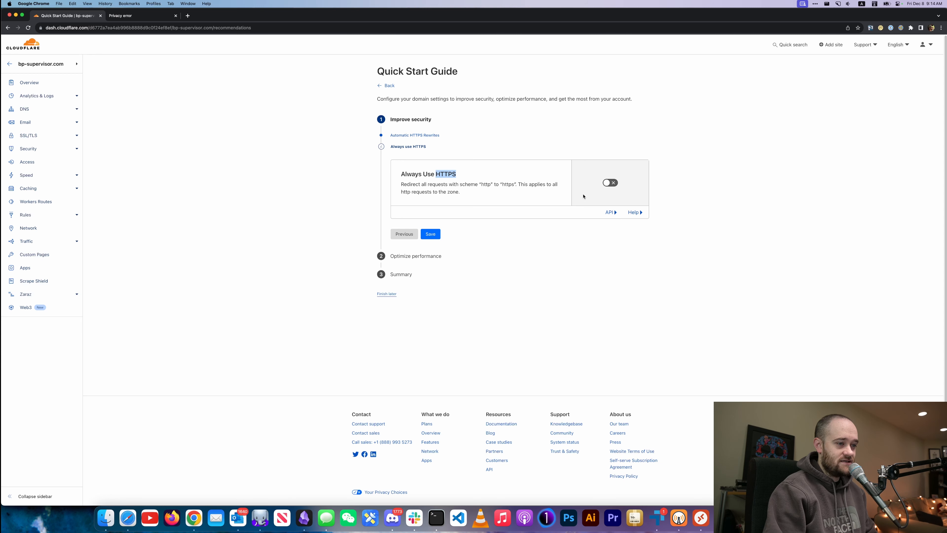
left_click(611, 183)
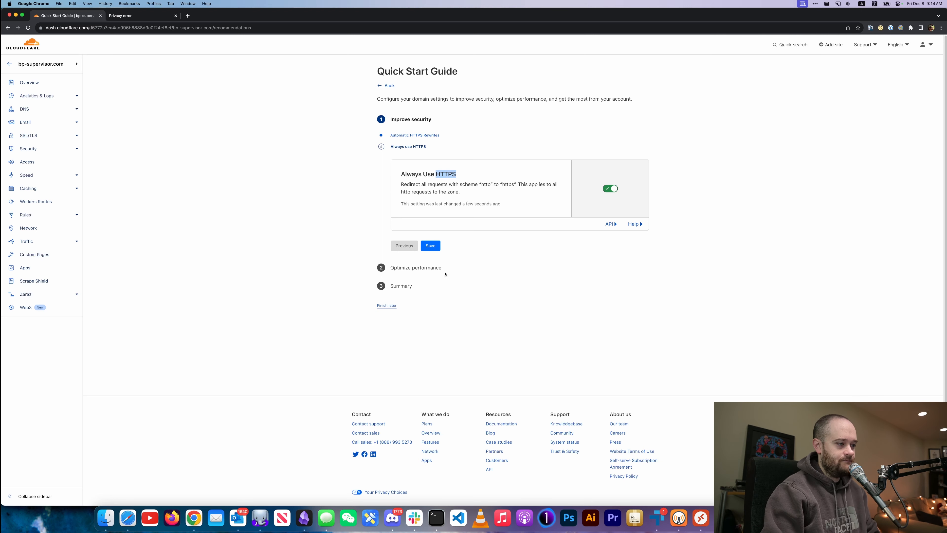
left_click(430, 245)
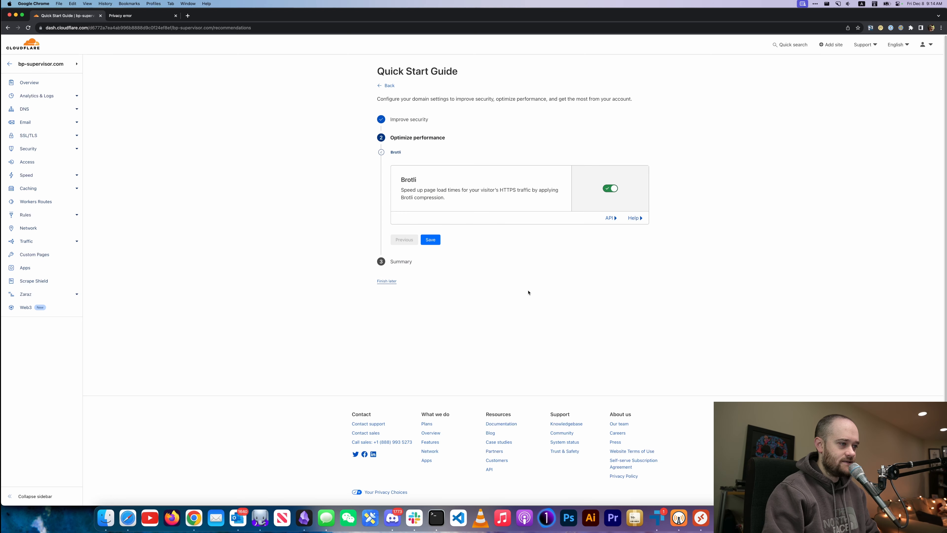
left_click(430, 240)
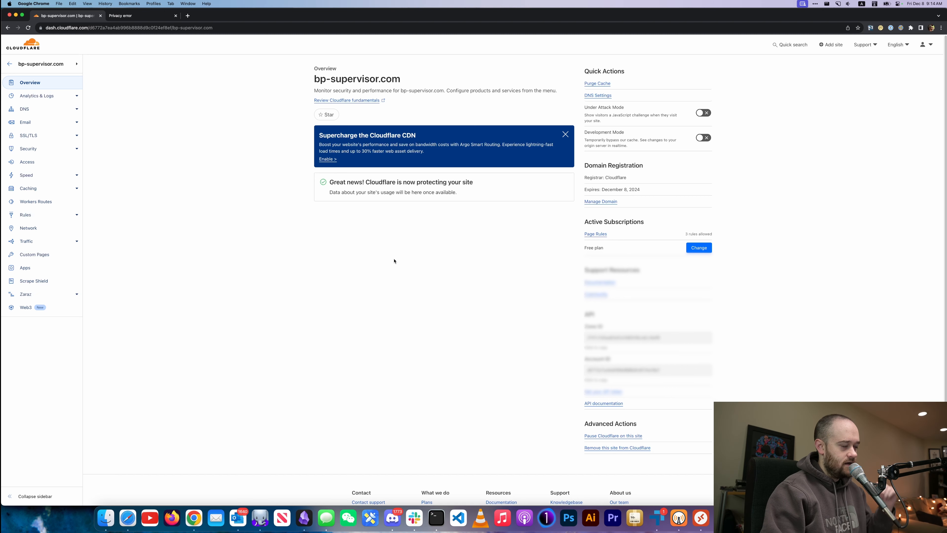
left_click(25, 109)
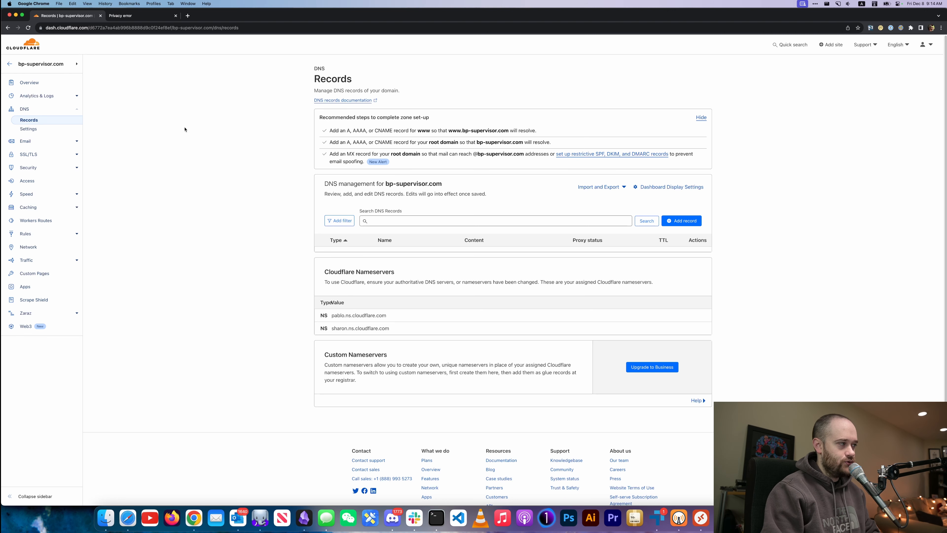
left_click(131, 16)
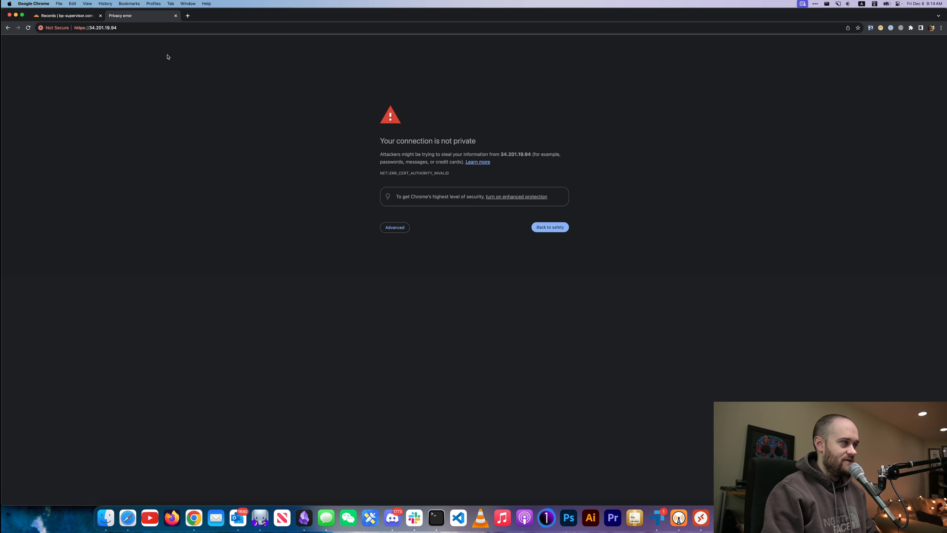
left_click(130, 30)
double_click(129, 29)
key("Return")
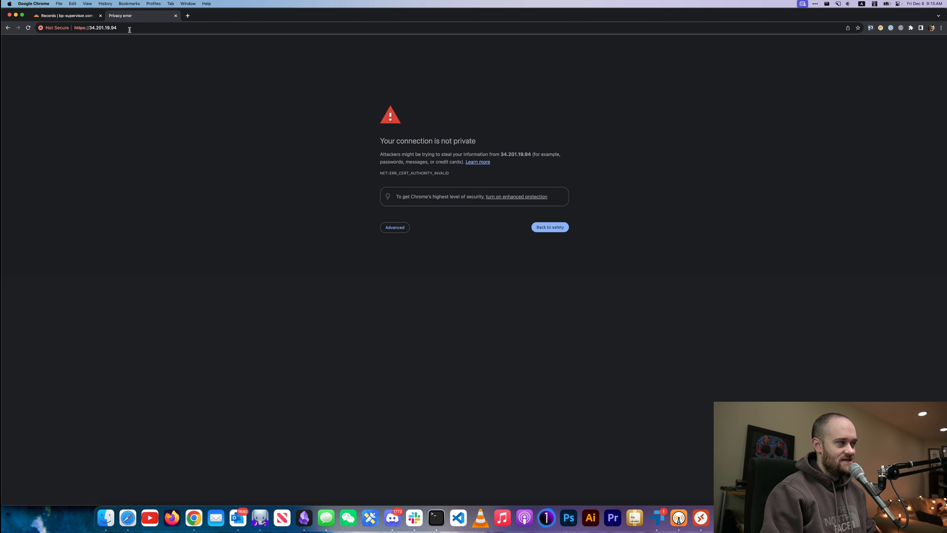
left_click(402, 228)
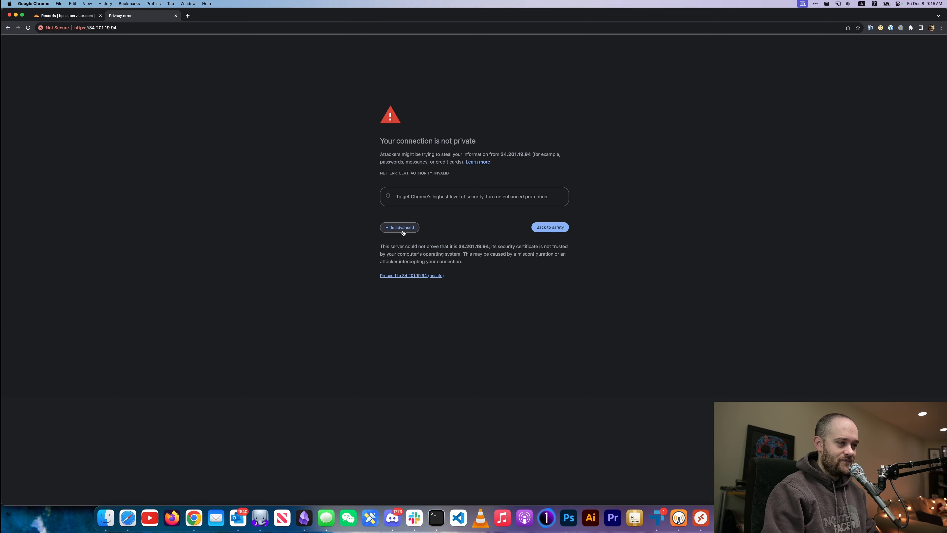
left_click(404, 172)
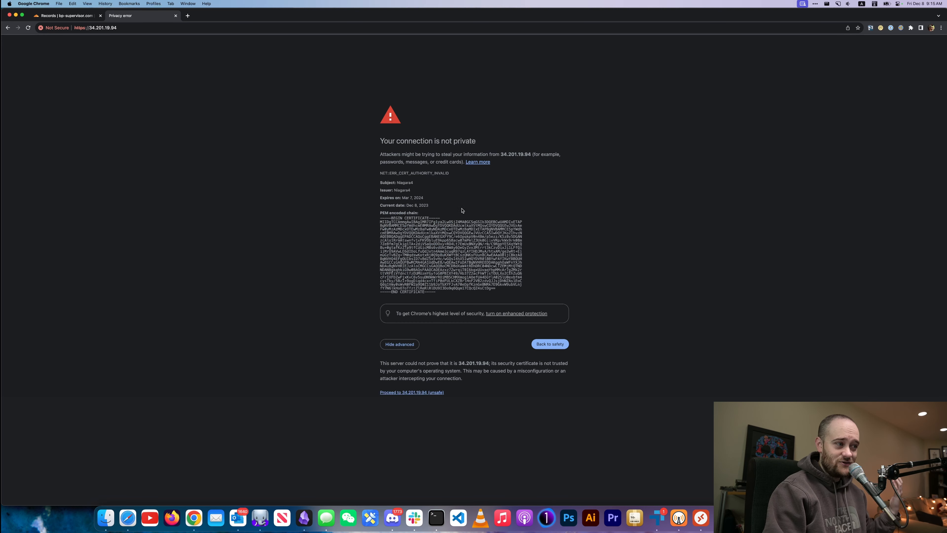
double_click(404, 182)
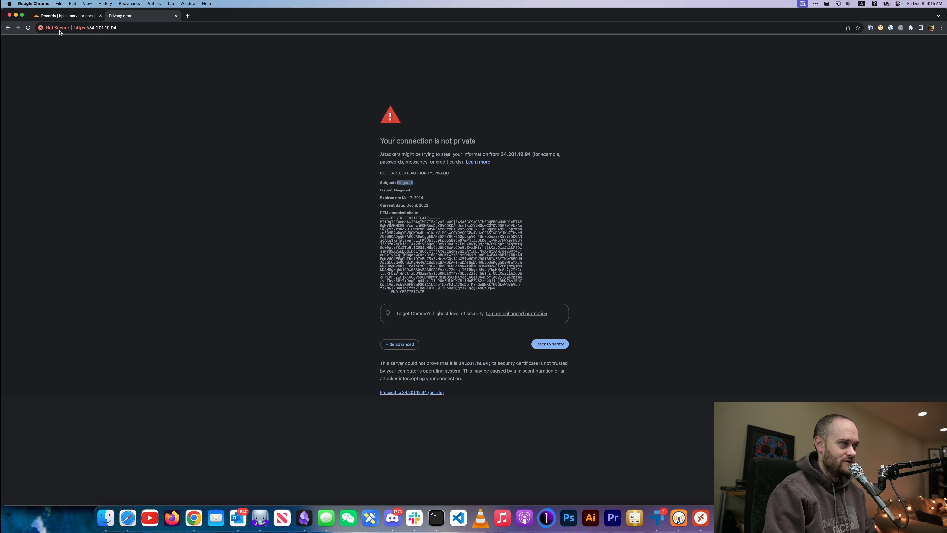
left_click(62, 16)
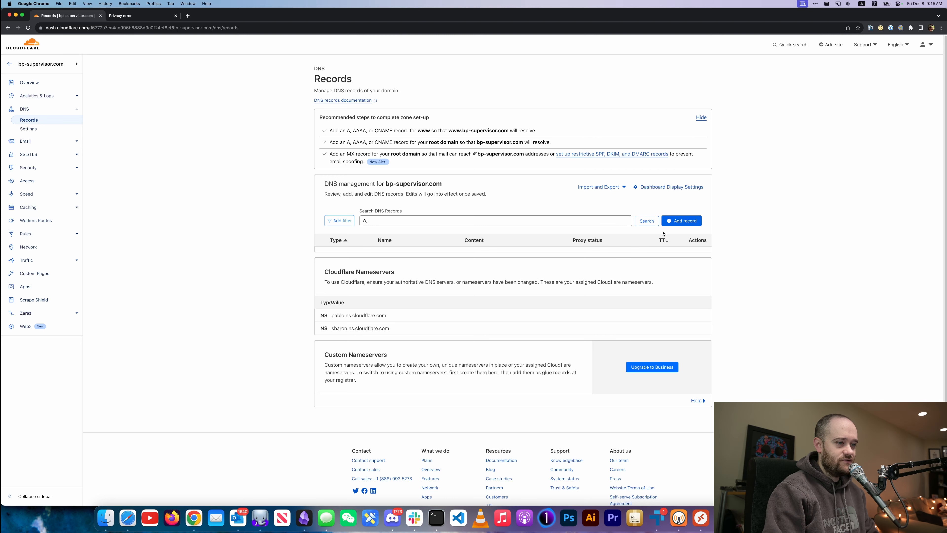
Start a new A record with Name set to @.
double_click(332, 194)
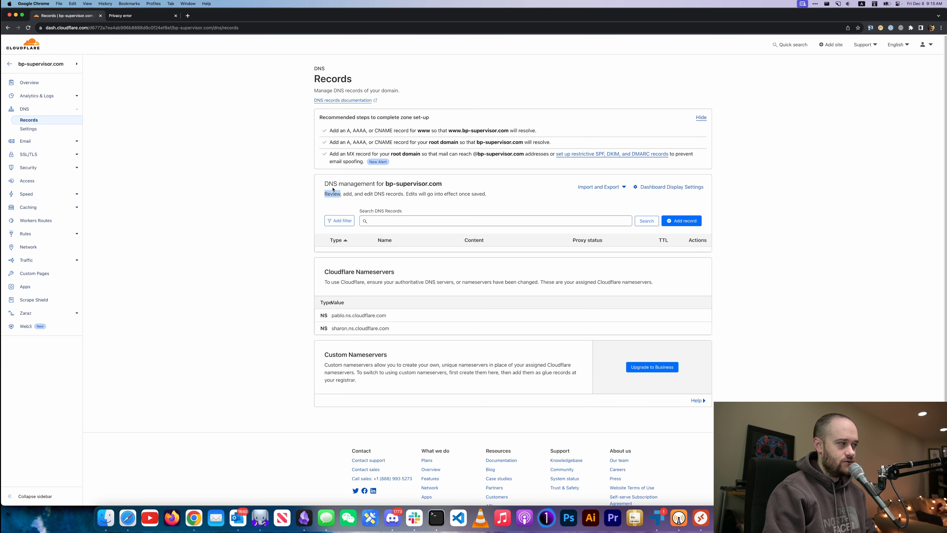
left_click(326, 184)
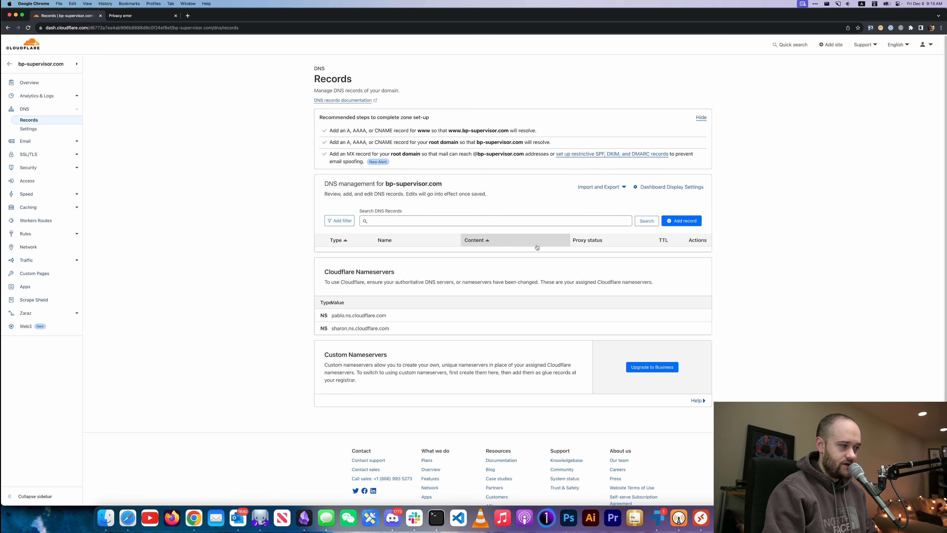
left_click(681, 220)
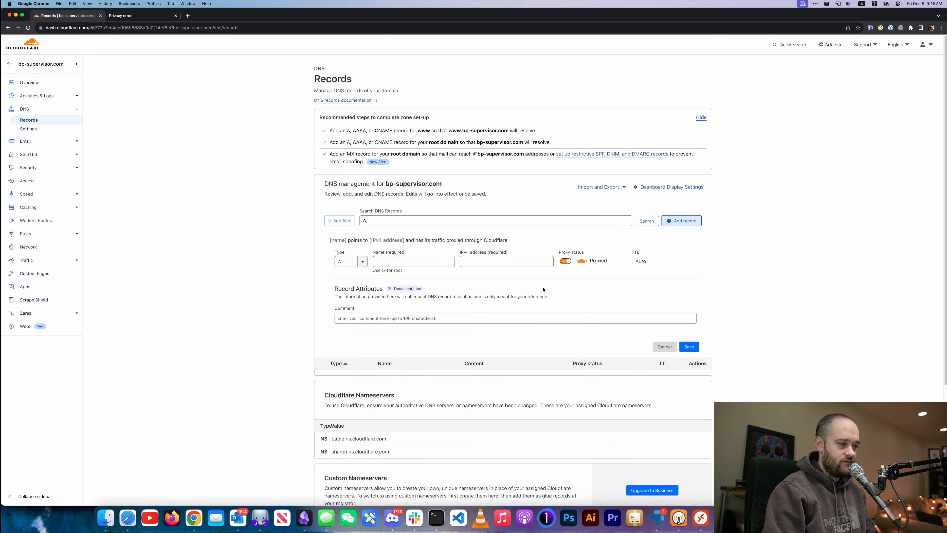
left_click(425, 263)
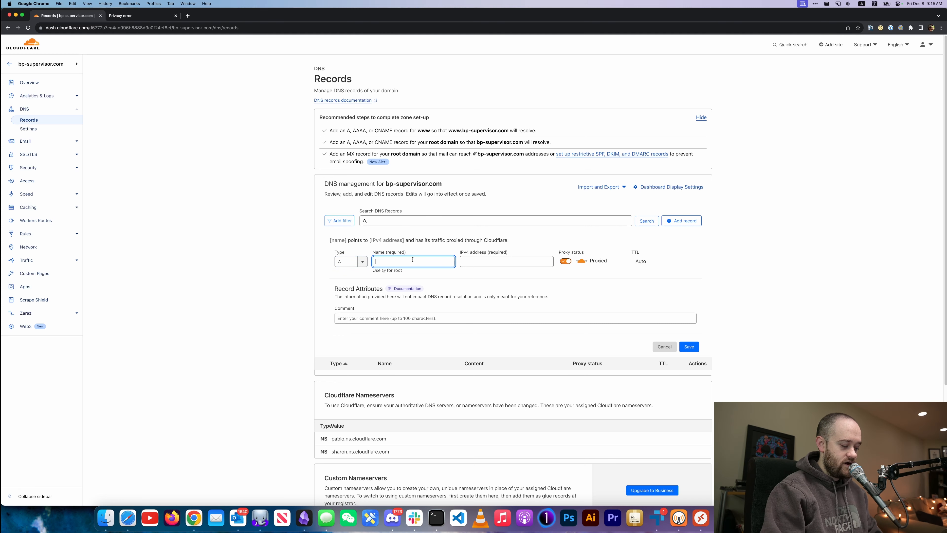
type("@")
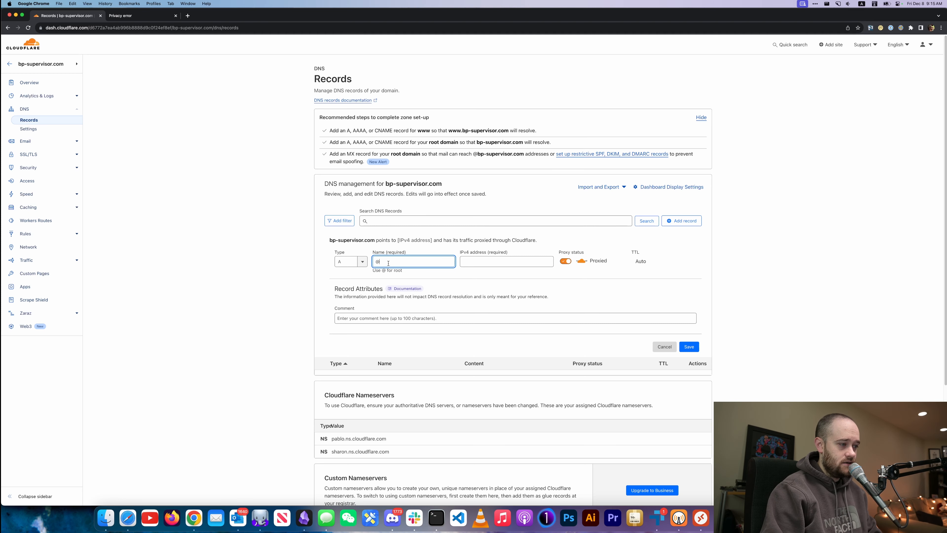
left_click(346, 241)
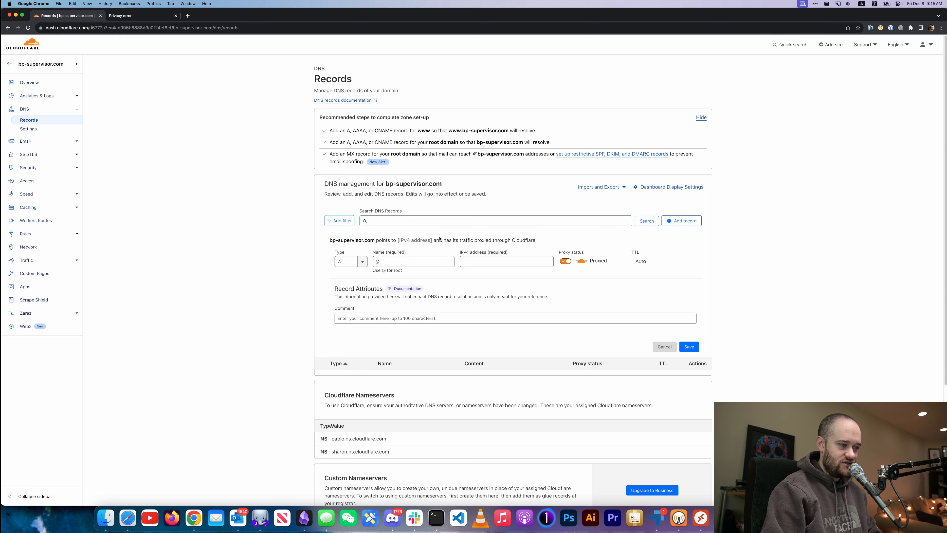
Copy the server IP 34.201.19.94 from the other tab into the record's IPv4 address.
left_click(481, 261)
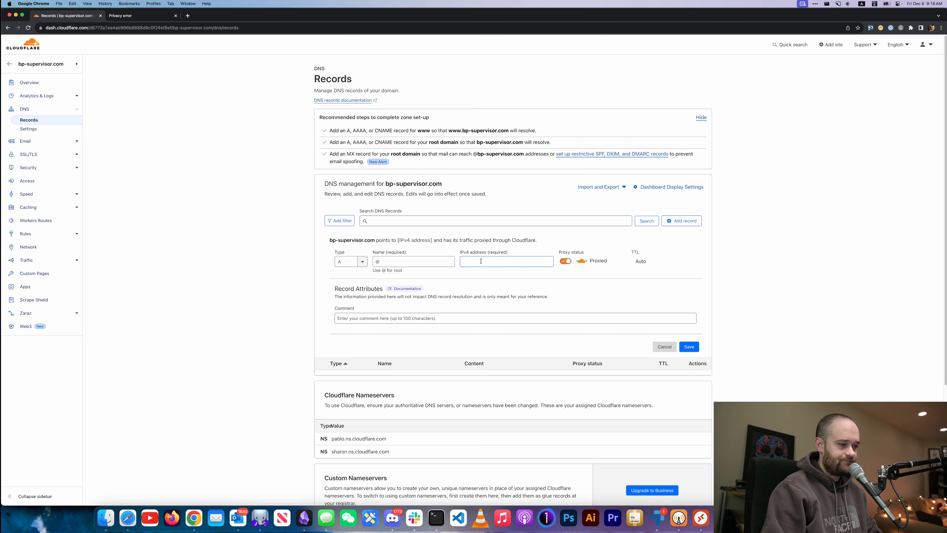
left_click(483, 265)
left_click(120, 15)
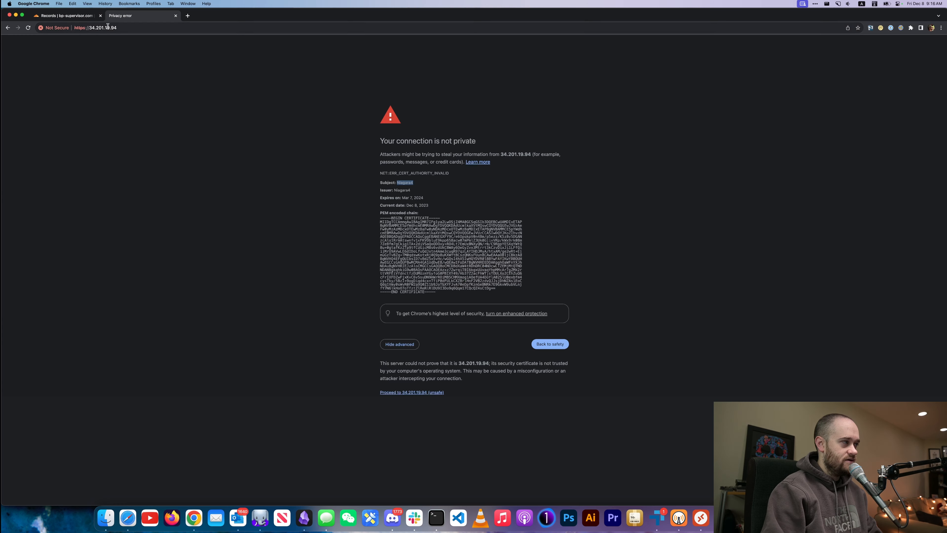
left_click(85, 28)
left_click_drag(88, 28, 157, 31)
key("super+c")
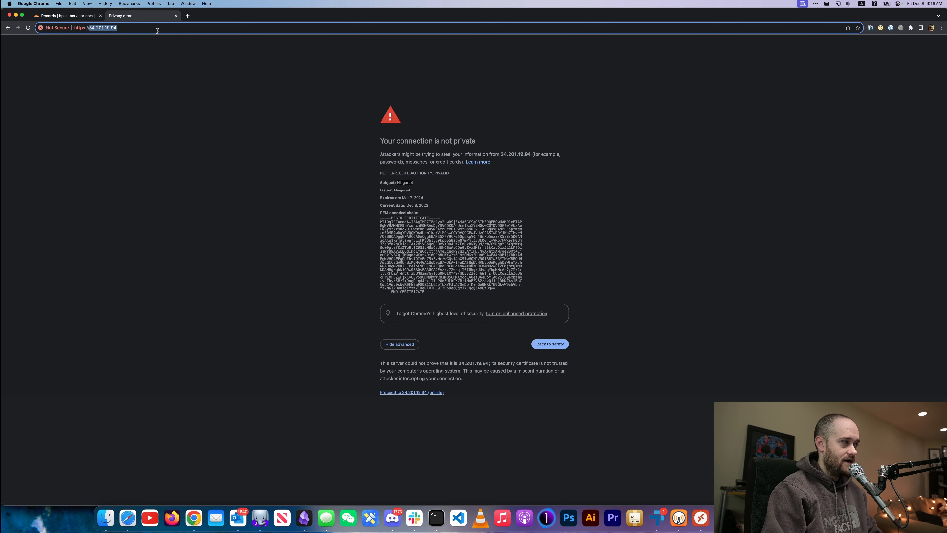
left_click(67, 16)
left_click(517, 266)
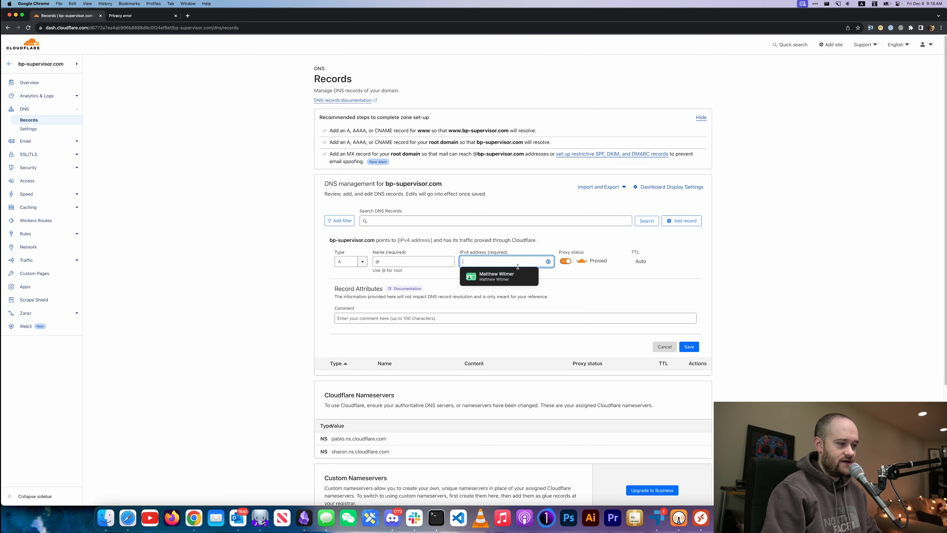
key("super+v")
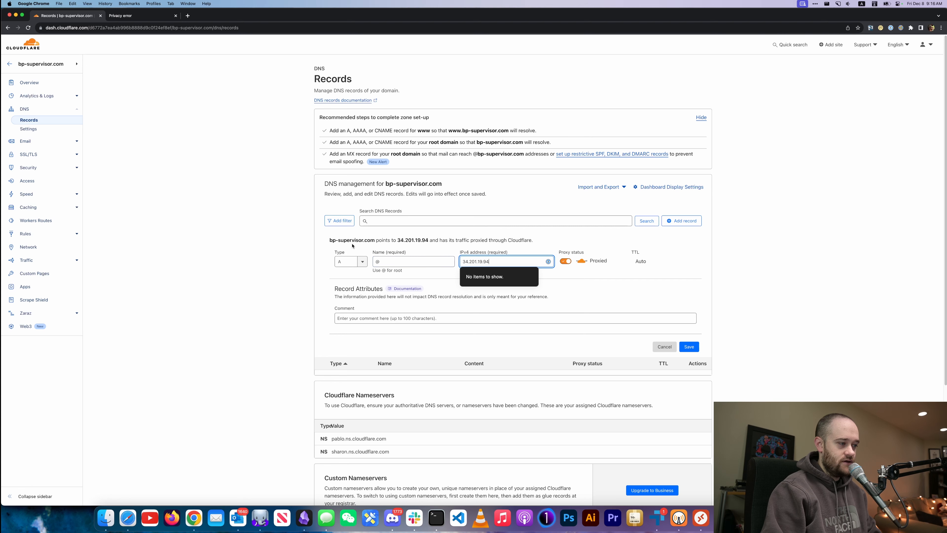
double_click(344, 241)
left_click(344, 241)
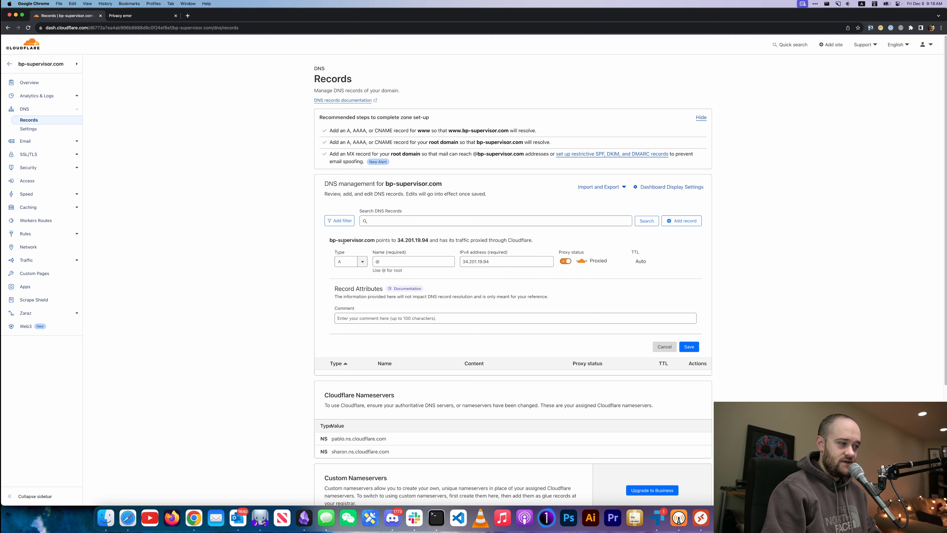
Keep Proxy status on Proxied and save the root A record.
double_click(403, 242)
key("super+c")
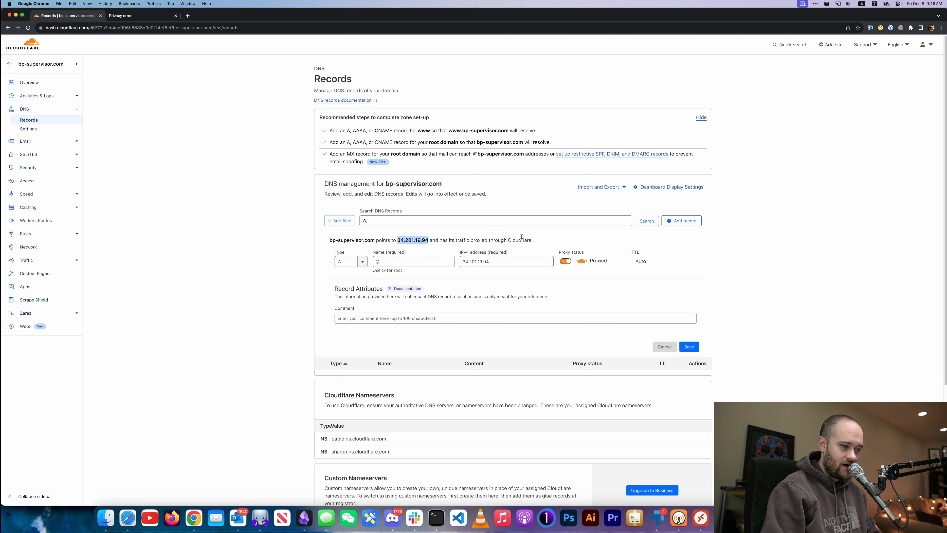
left_click(566, 262)
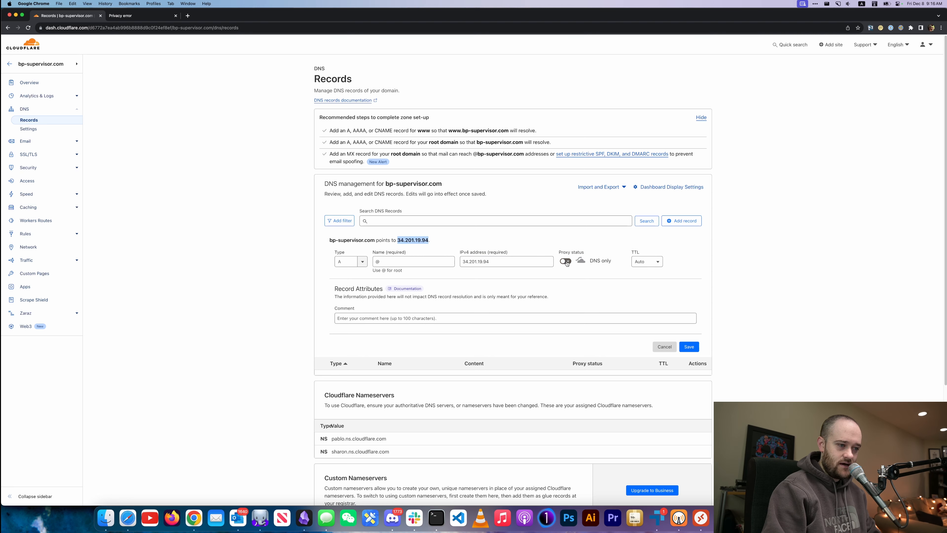
left_click(567, 262)
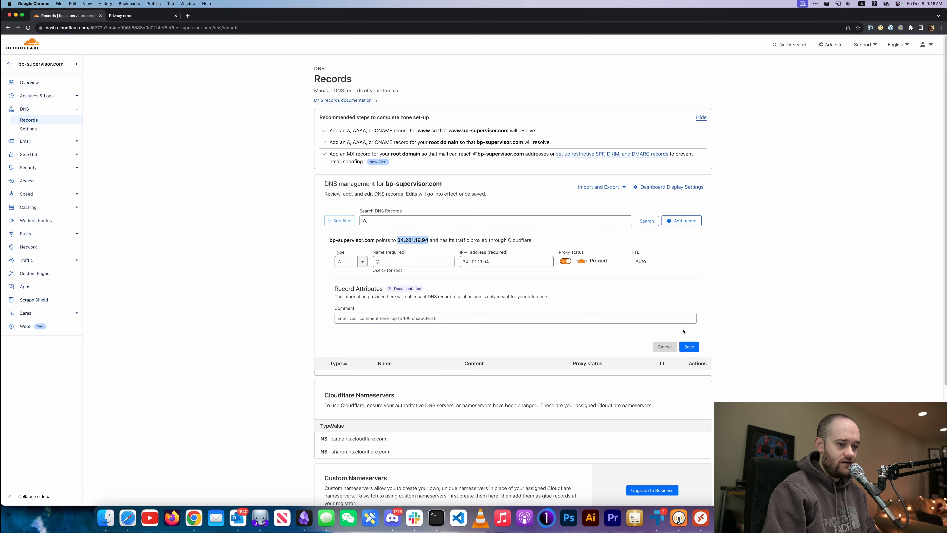
left_click(689, 346)
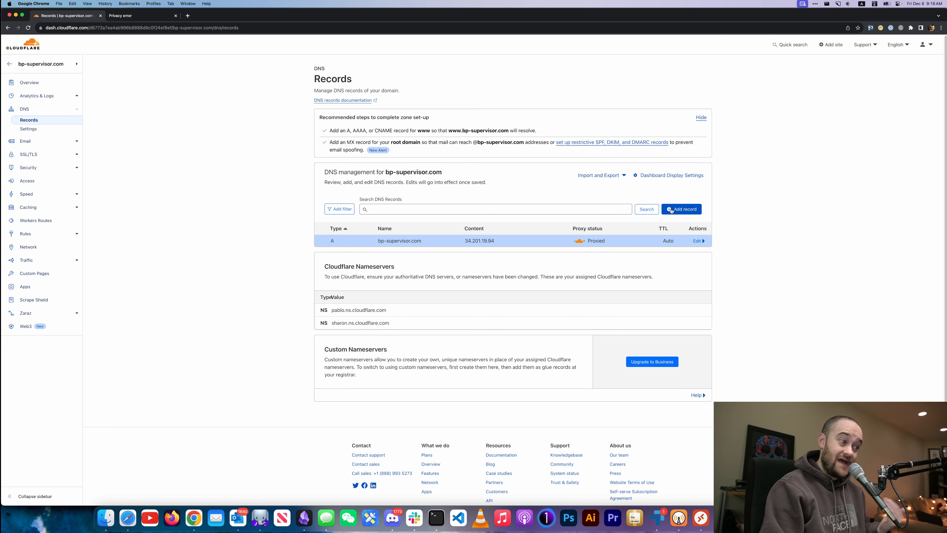
Add a proxied A record named www pointing to 34.201.19.94 and save it.
left_click(671, 211)
left_click(393, 250)
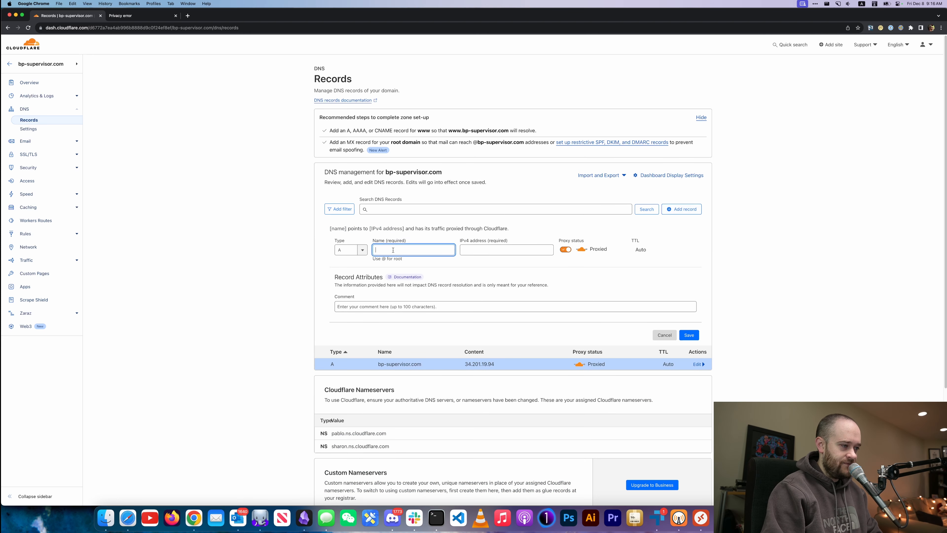
type("www")
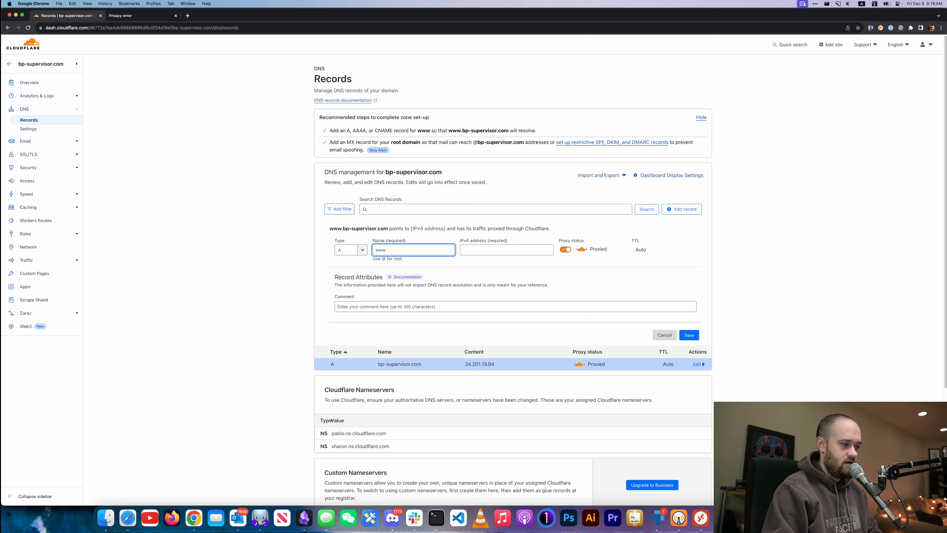
left_click(499, 255)
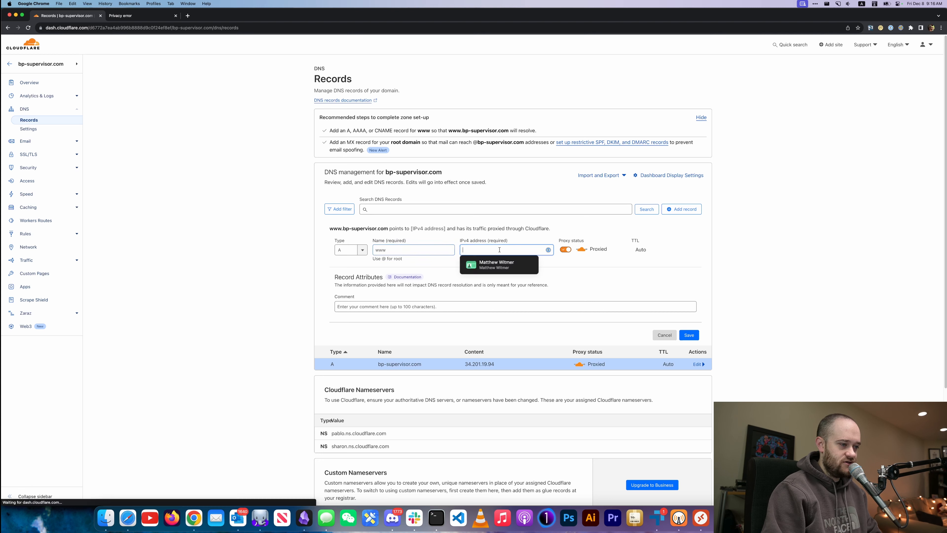
key("super+v")
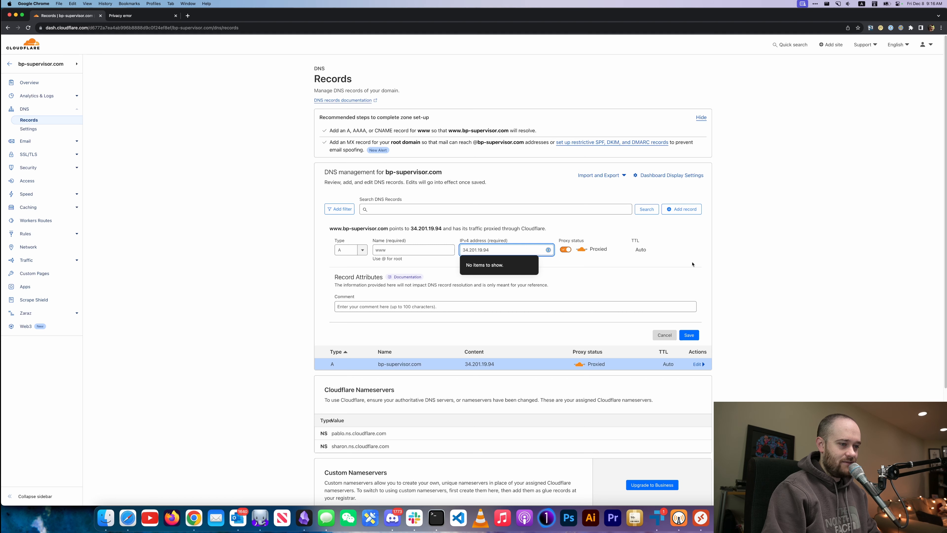
left_click(742, 263)
left_click(690, 332)
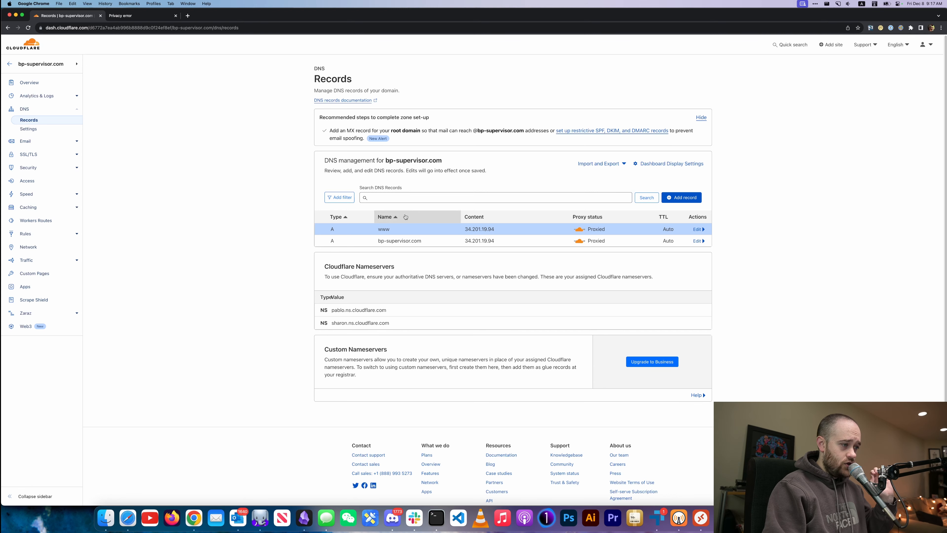
double_click(479, 241)
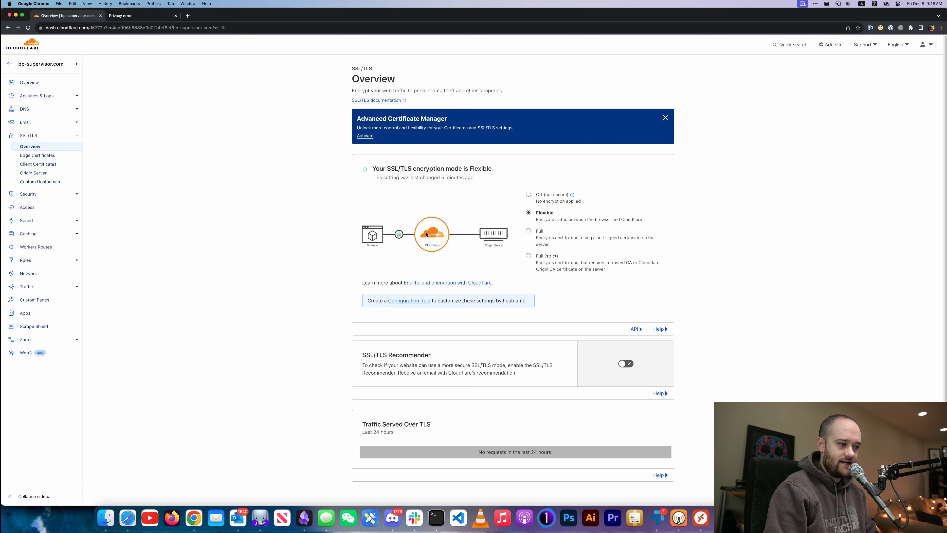
Select Full as bp-supervisor.com's SSL/TLS encryption mode.
left_click(529, 232)
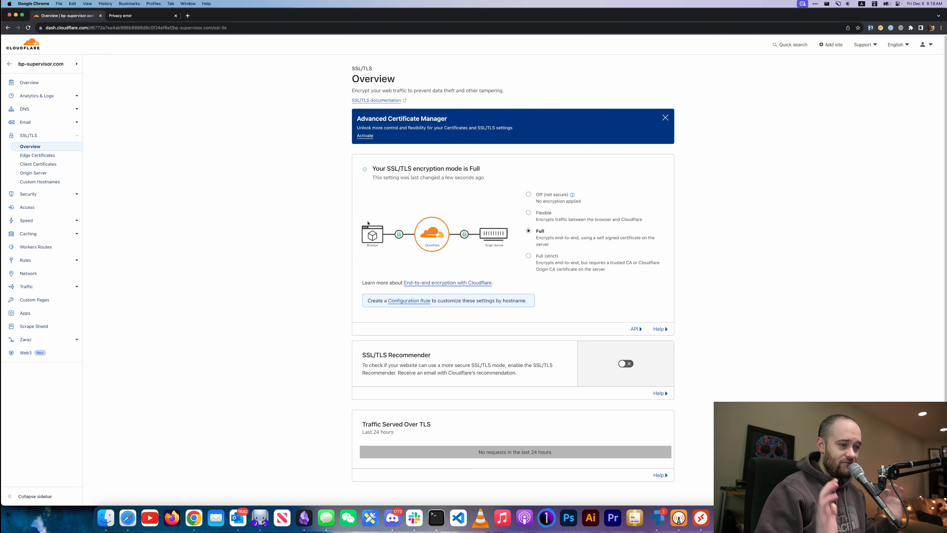
Visit bp-supervisor.com in a new Chrome tab to load the Demo Supervisor login.
left_click(187, 15)
type("bp")
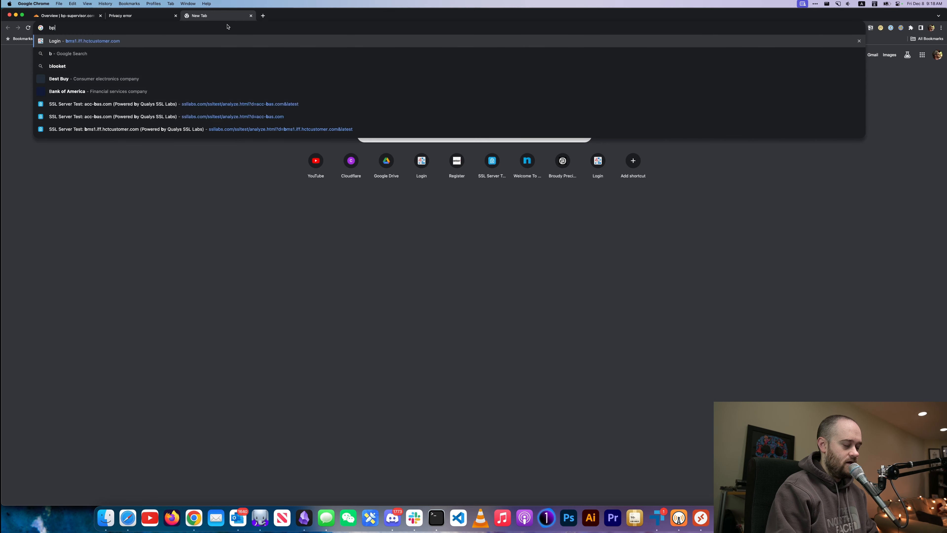
type("-super.com")
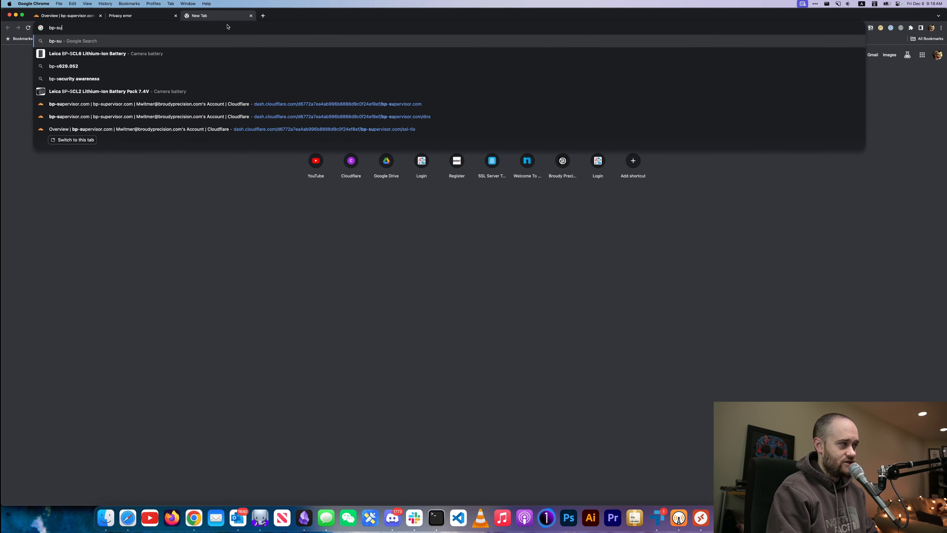
key("BackSpace")
key("BackSpace")
key("BackSpace")
key("BackSpace")
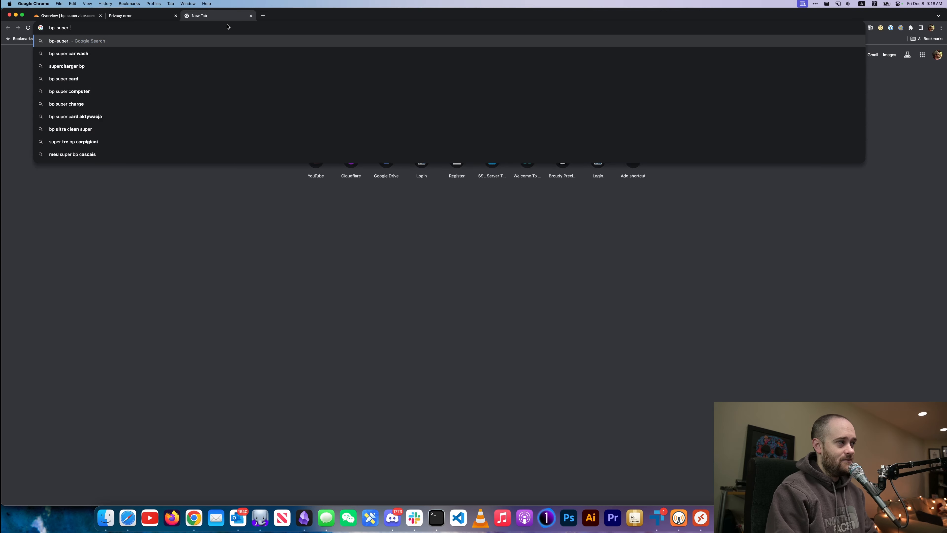
type("visor.com")
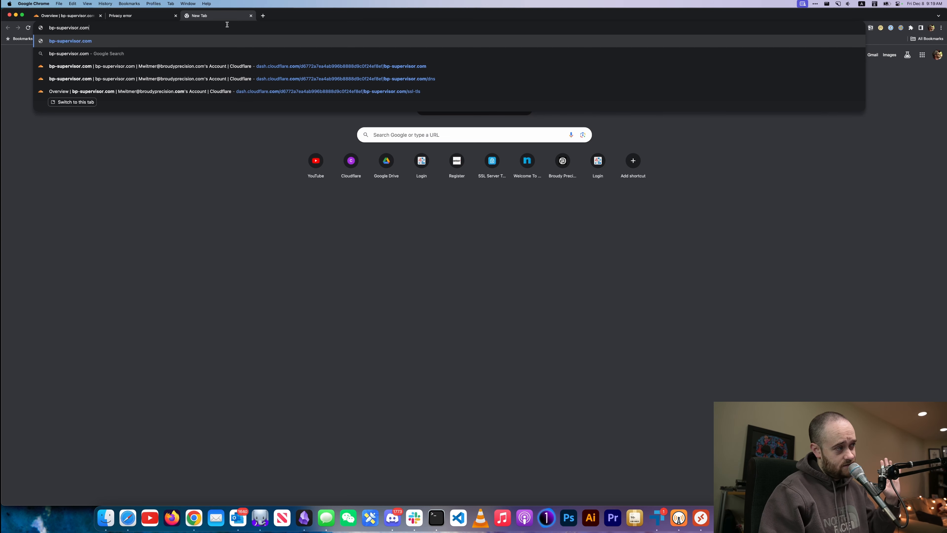
key("Return")
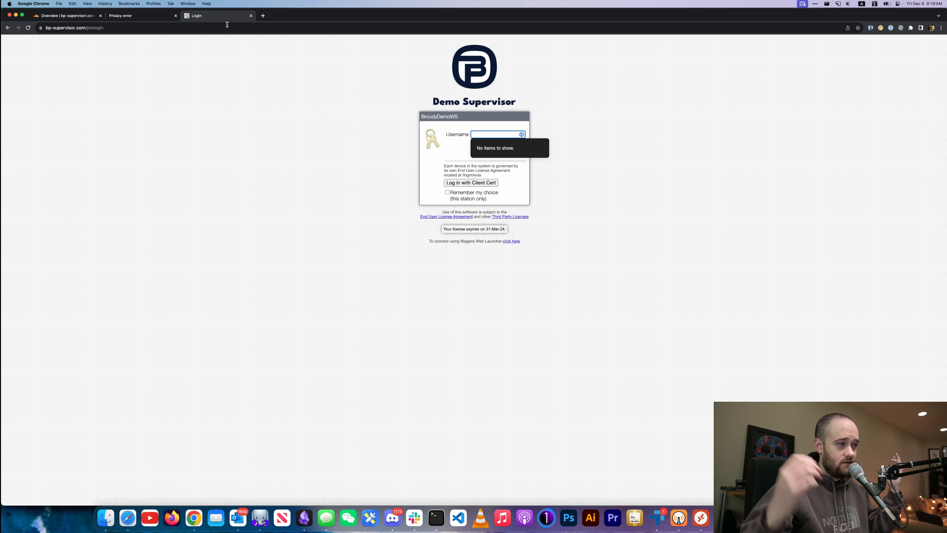
left_click(252, 112)
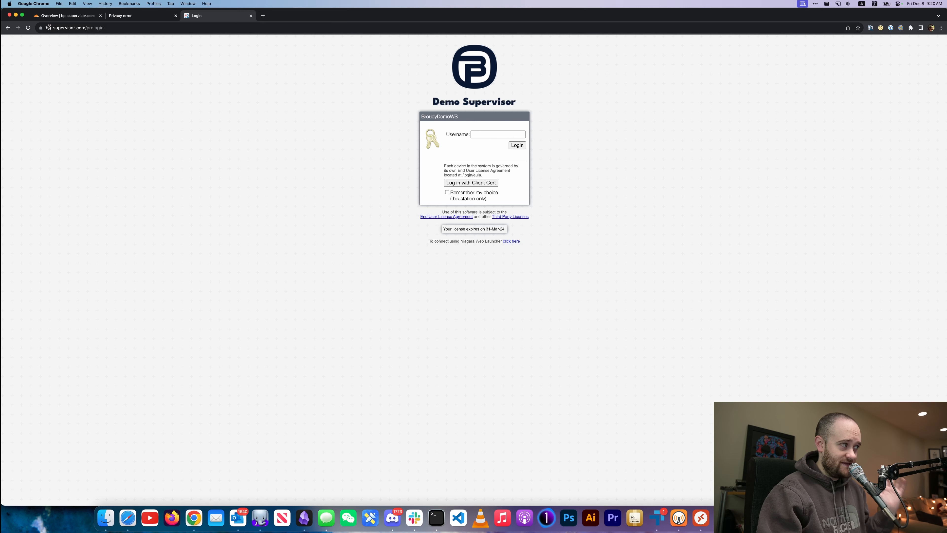
left_click(40, 28)
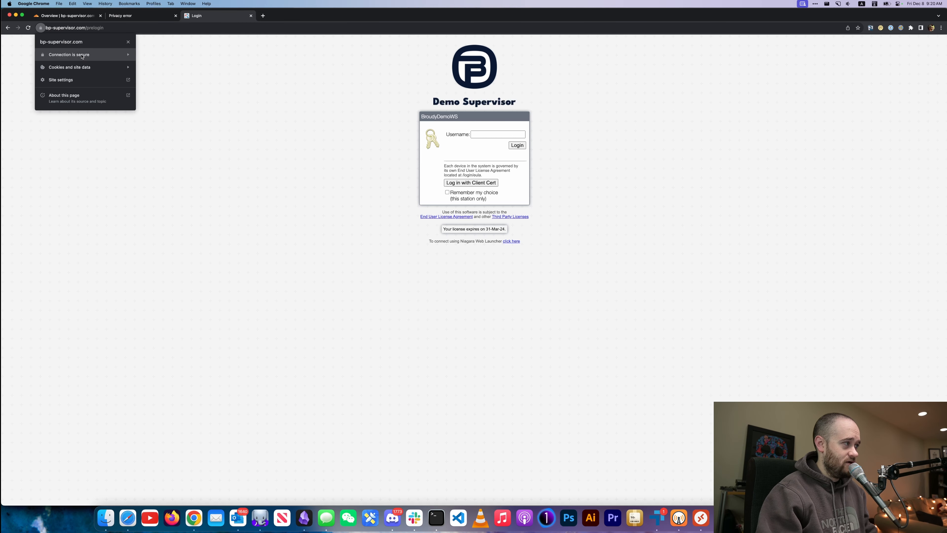
left_click(93, 55)
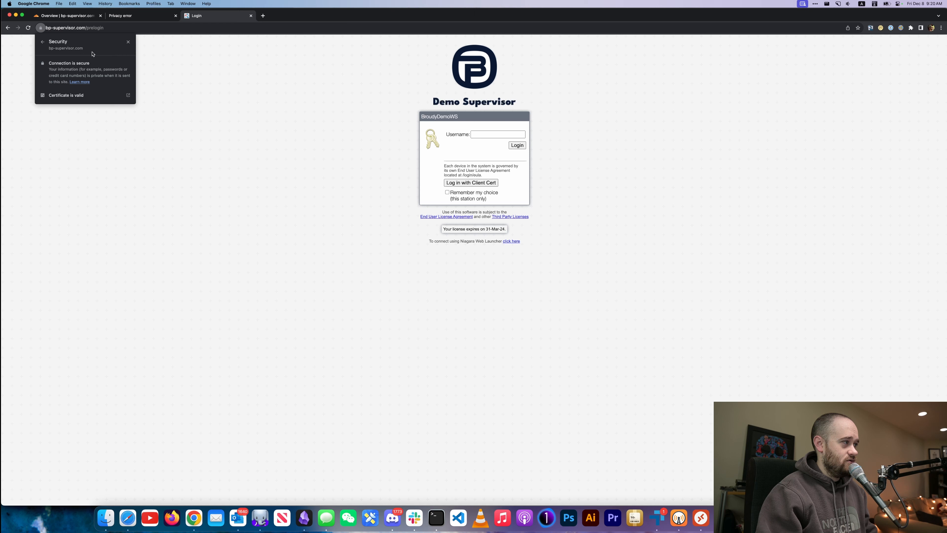
left_click(92, 98)
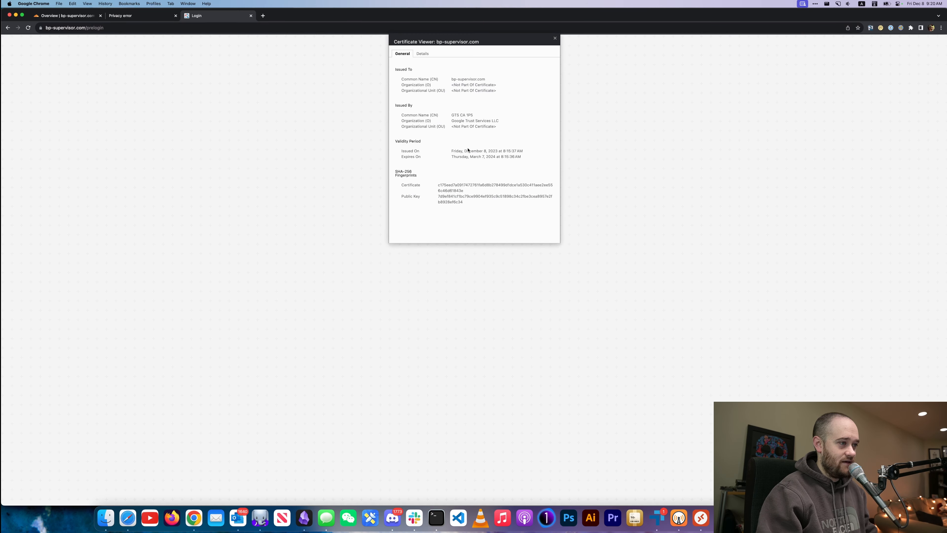
double_click(461, 115)
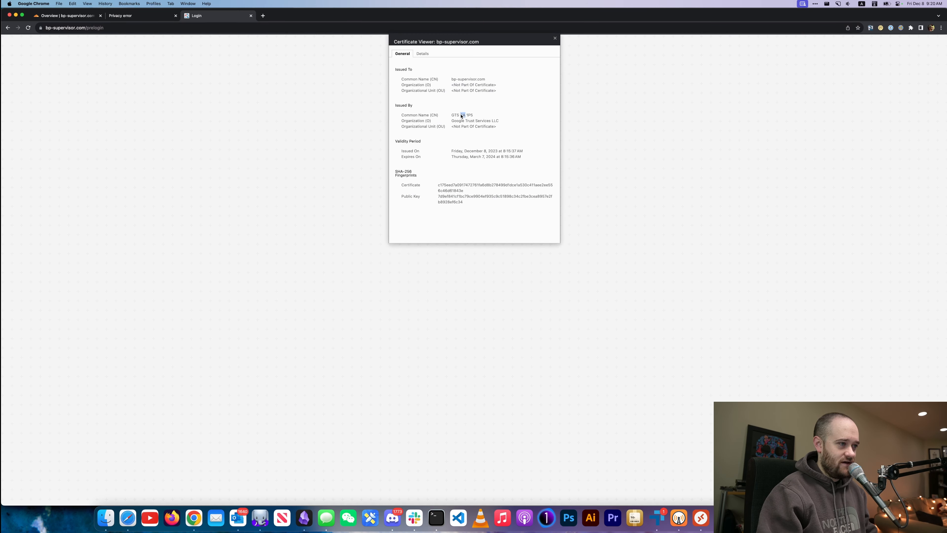
triple_click(471, 122)
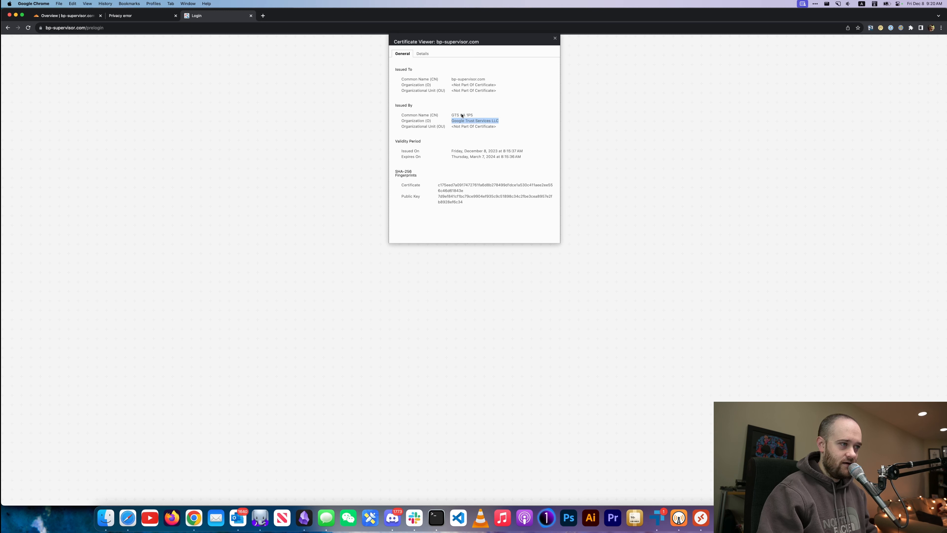
triple_click(468, 79)
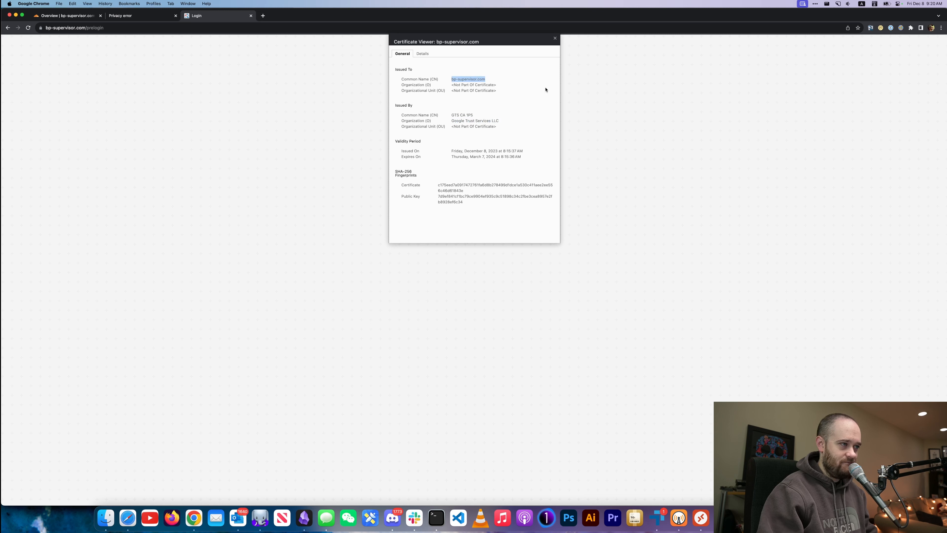
left_click(555, 38)
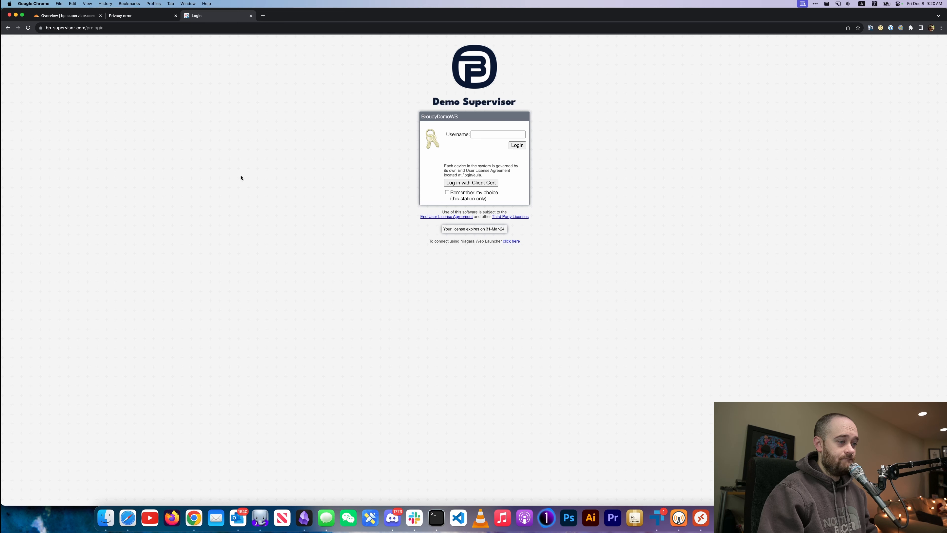
left_click(131, 17)
left_click(129, 28)
triple_click(129, 28)
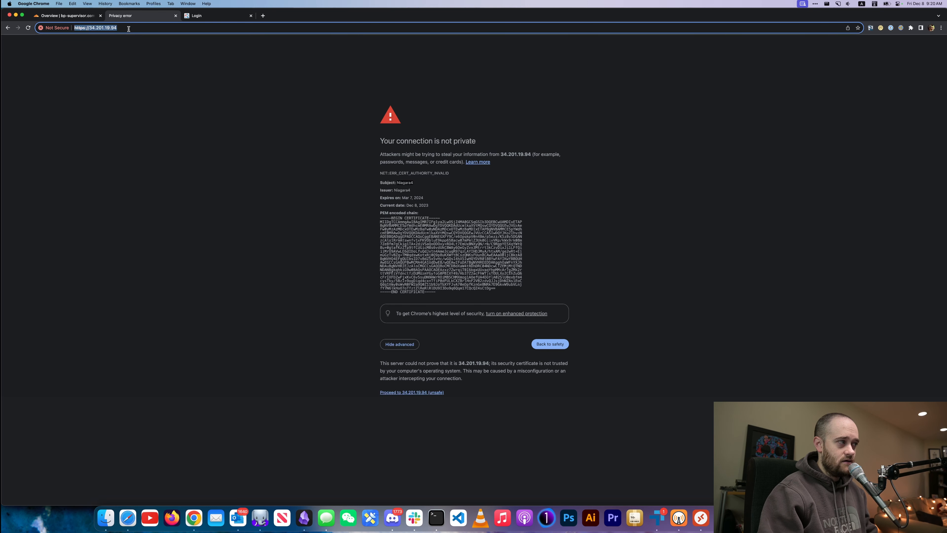
key("Return")
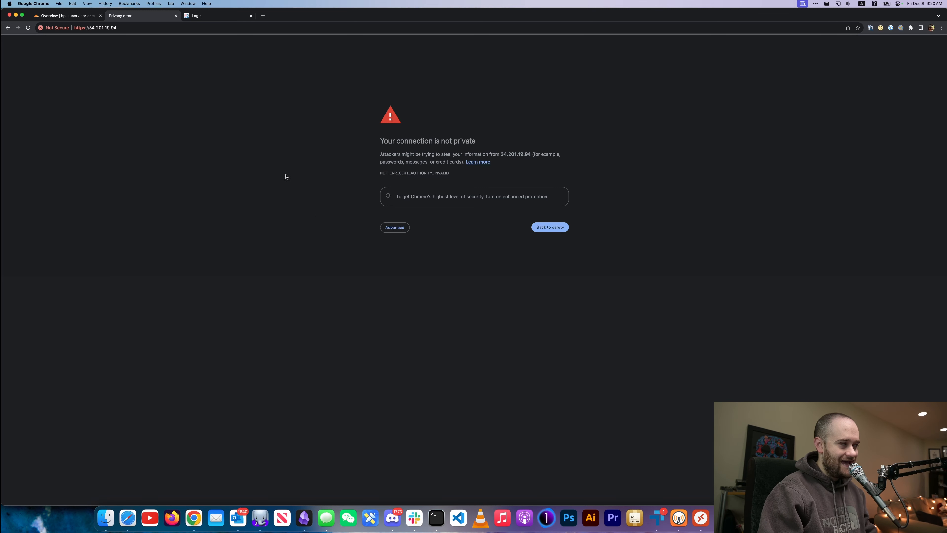
left_click(214, 19)
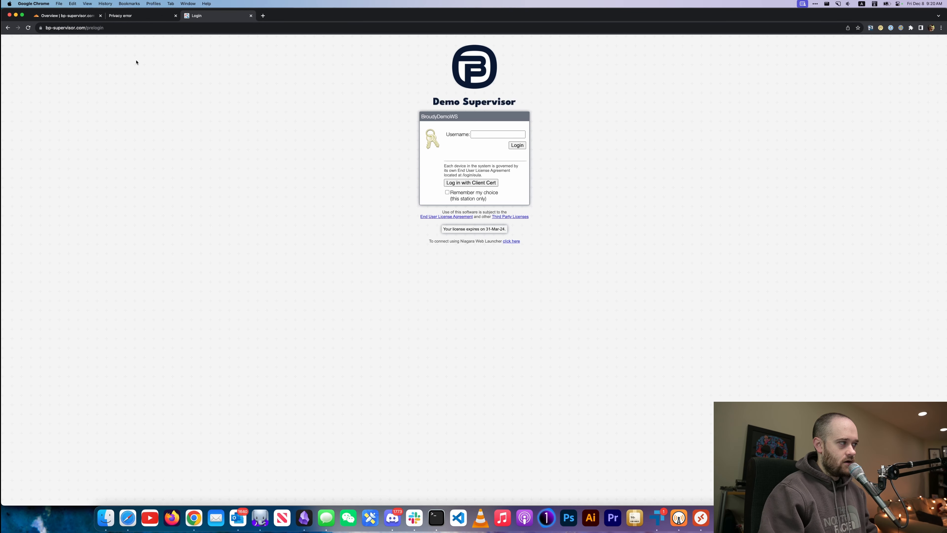
left_click(103, 28)
double_click(103, 28)
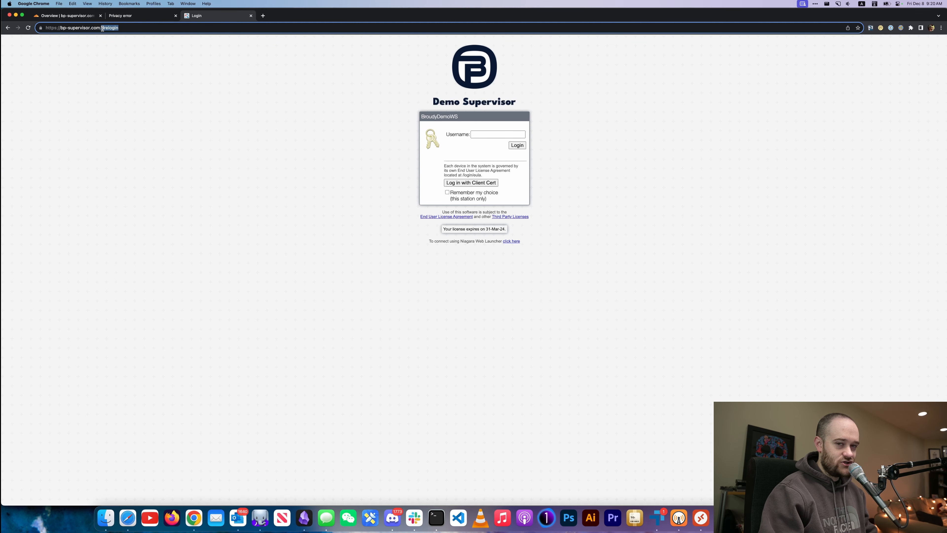
triple_click(102, 28)
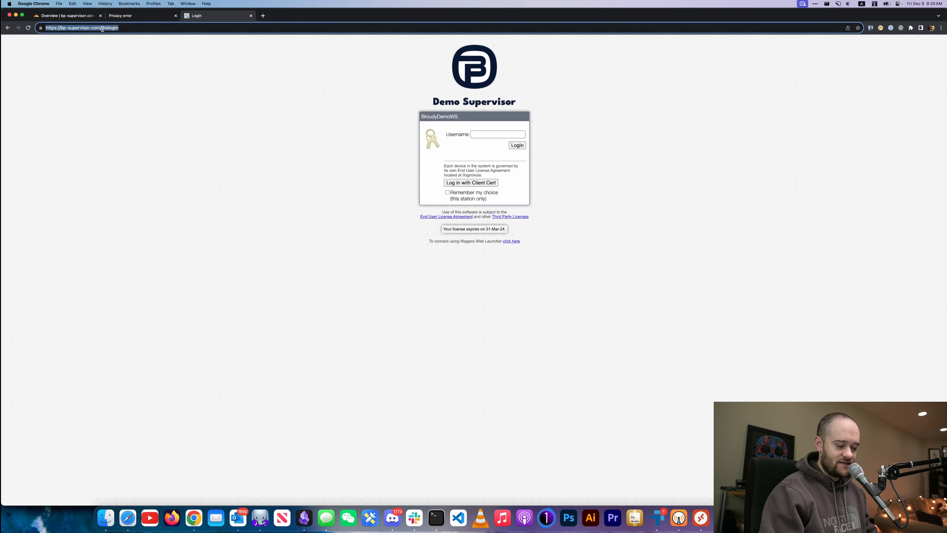